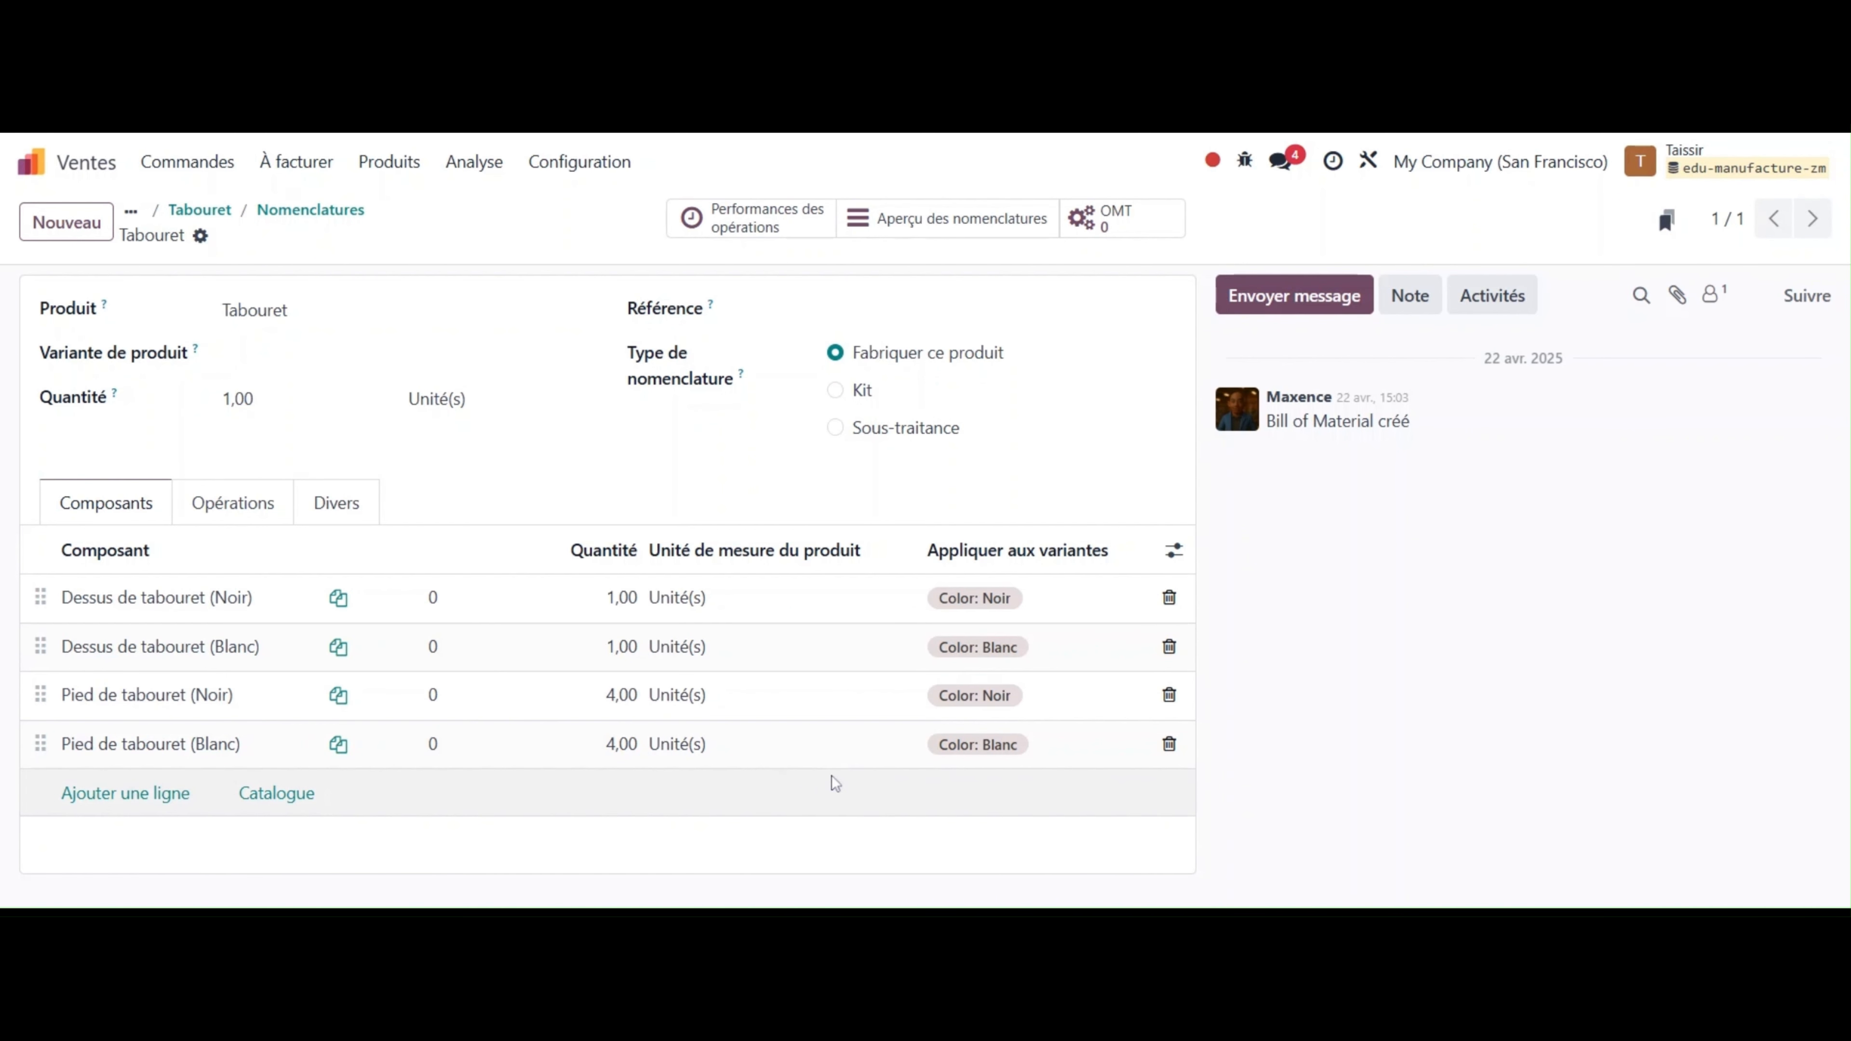
# Create a new sales quotation for the customer Deco Addict
pyautogui.click(175, 161)
pyautogui.click(180, 213)
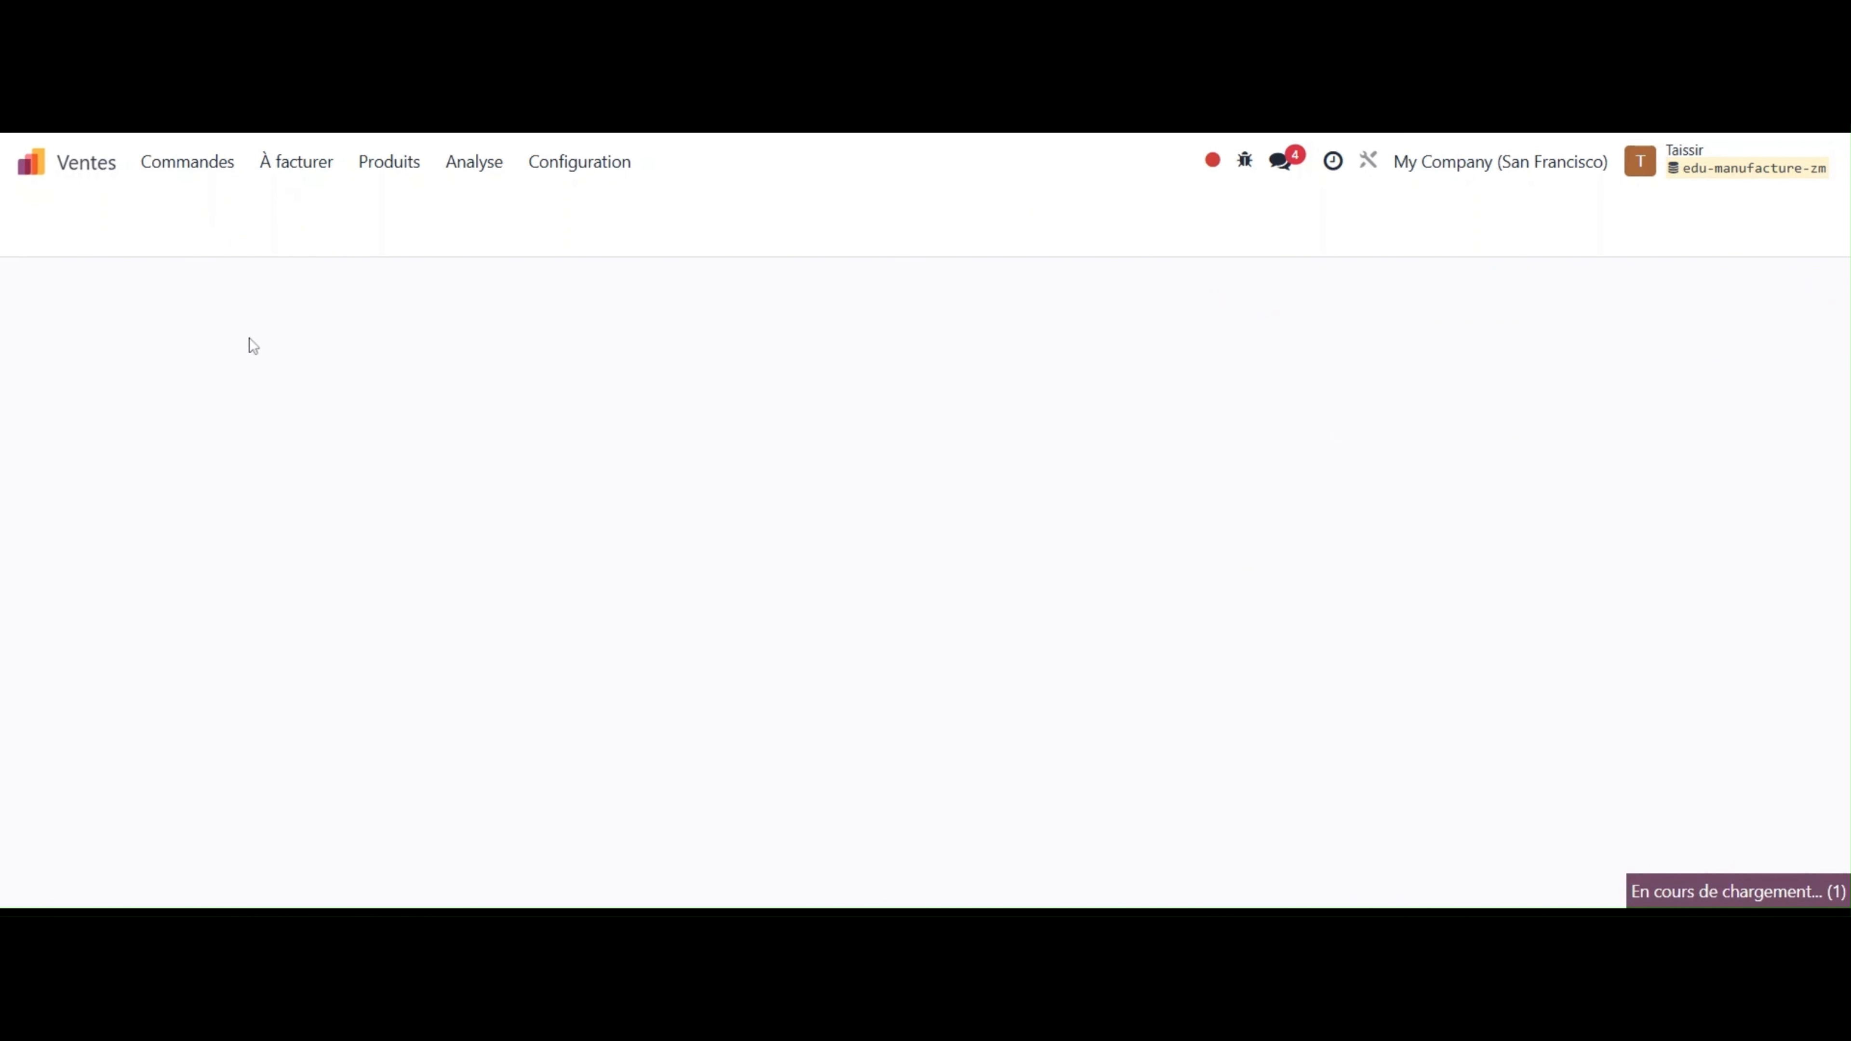
pyautogui.click(80, 221)
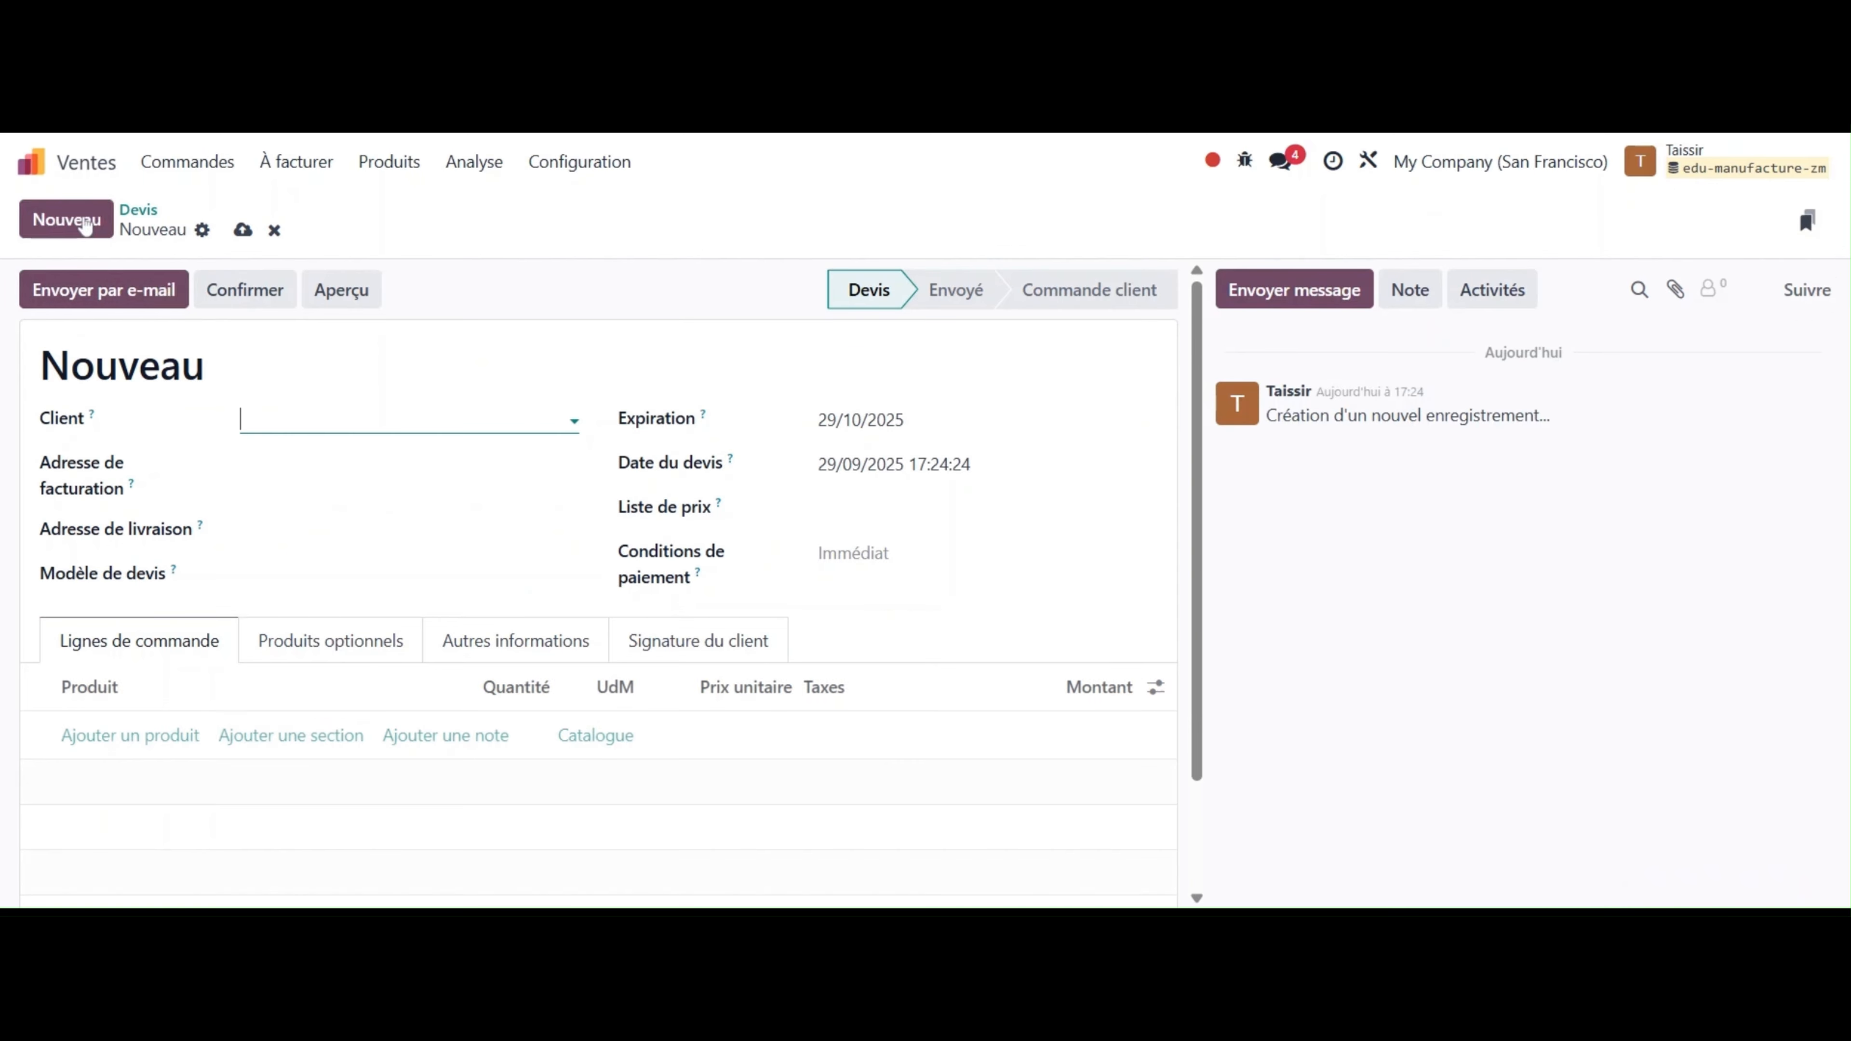
pyautogui.click(340, 421)
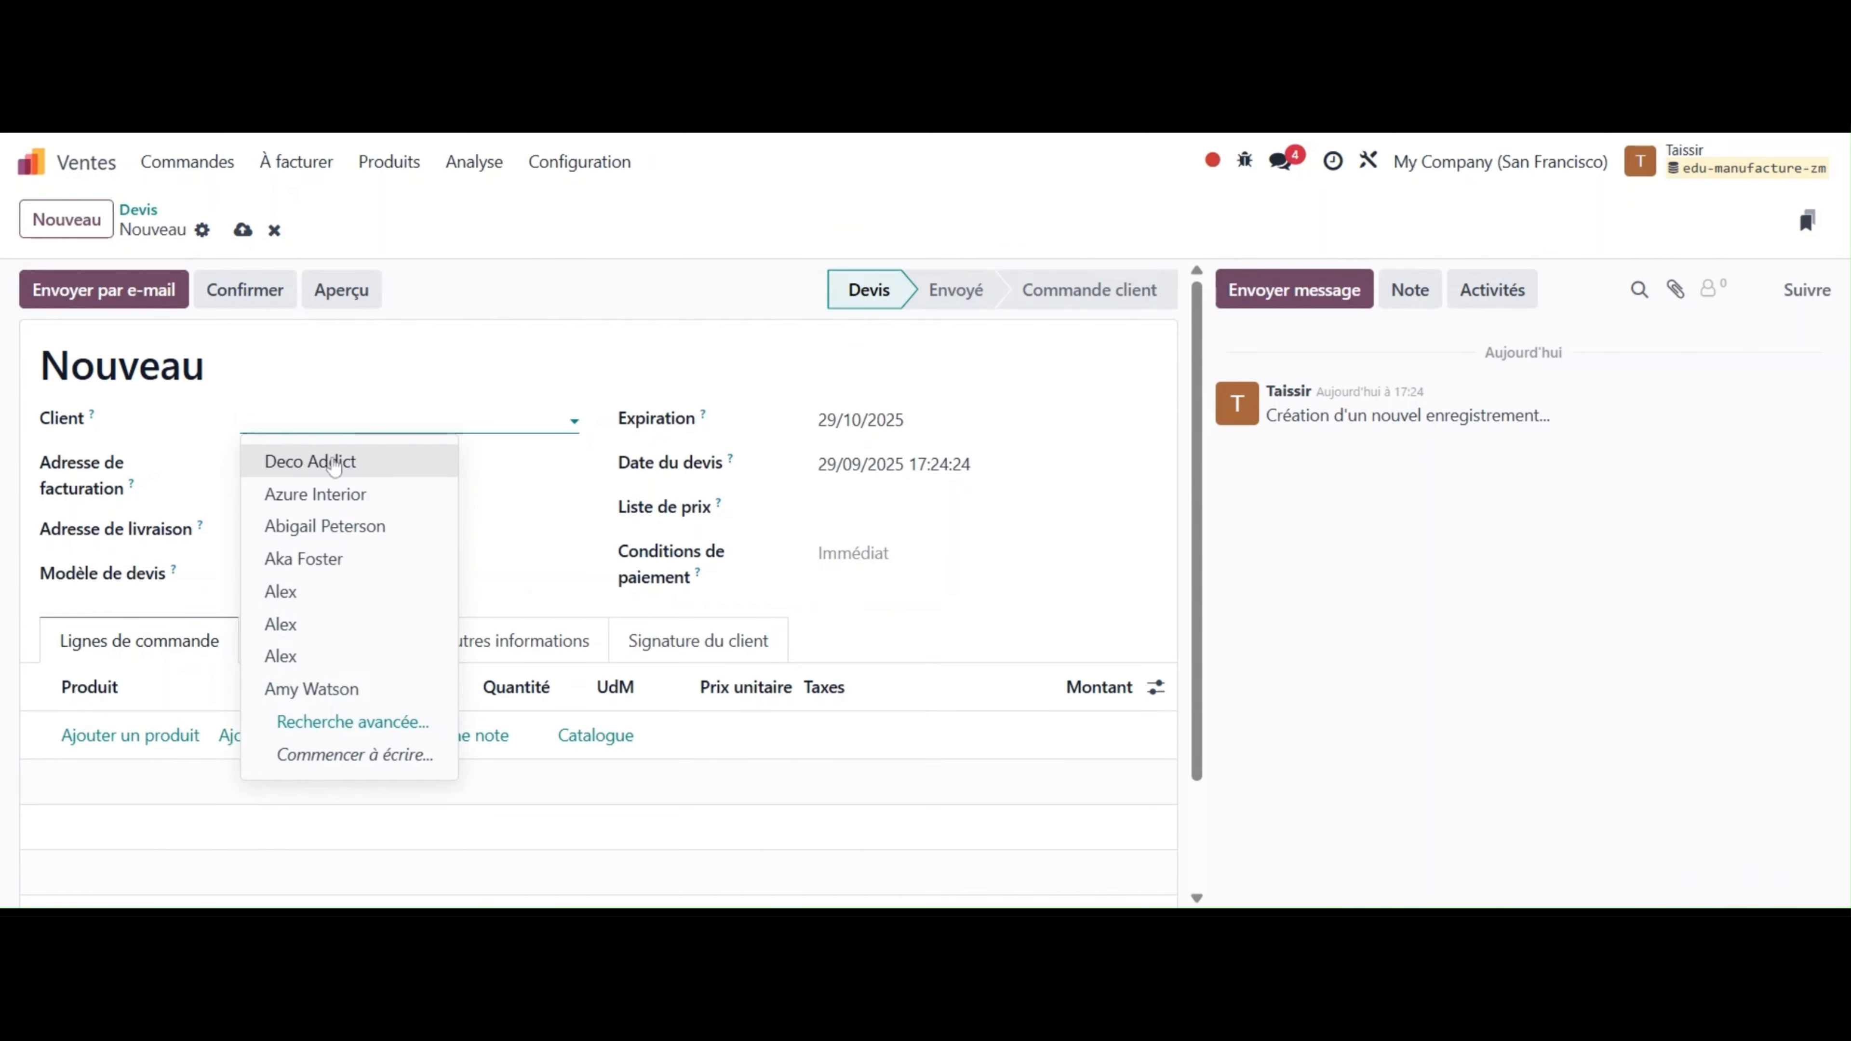
pyautogui.click(333, 462)
# Add one Tabouret in the Blanc color to the quotation and confirm it as a sales order
pyautogui.click(120, 811)
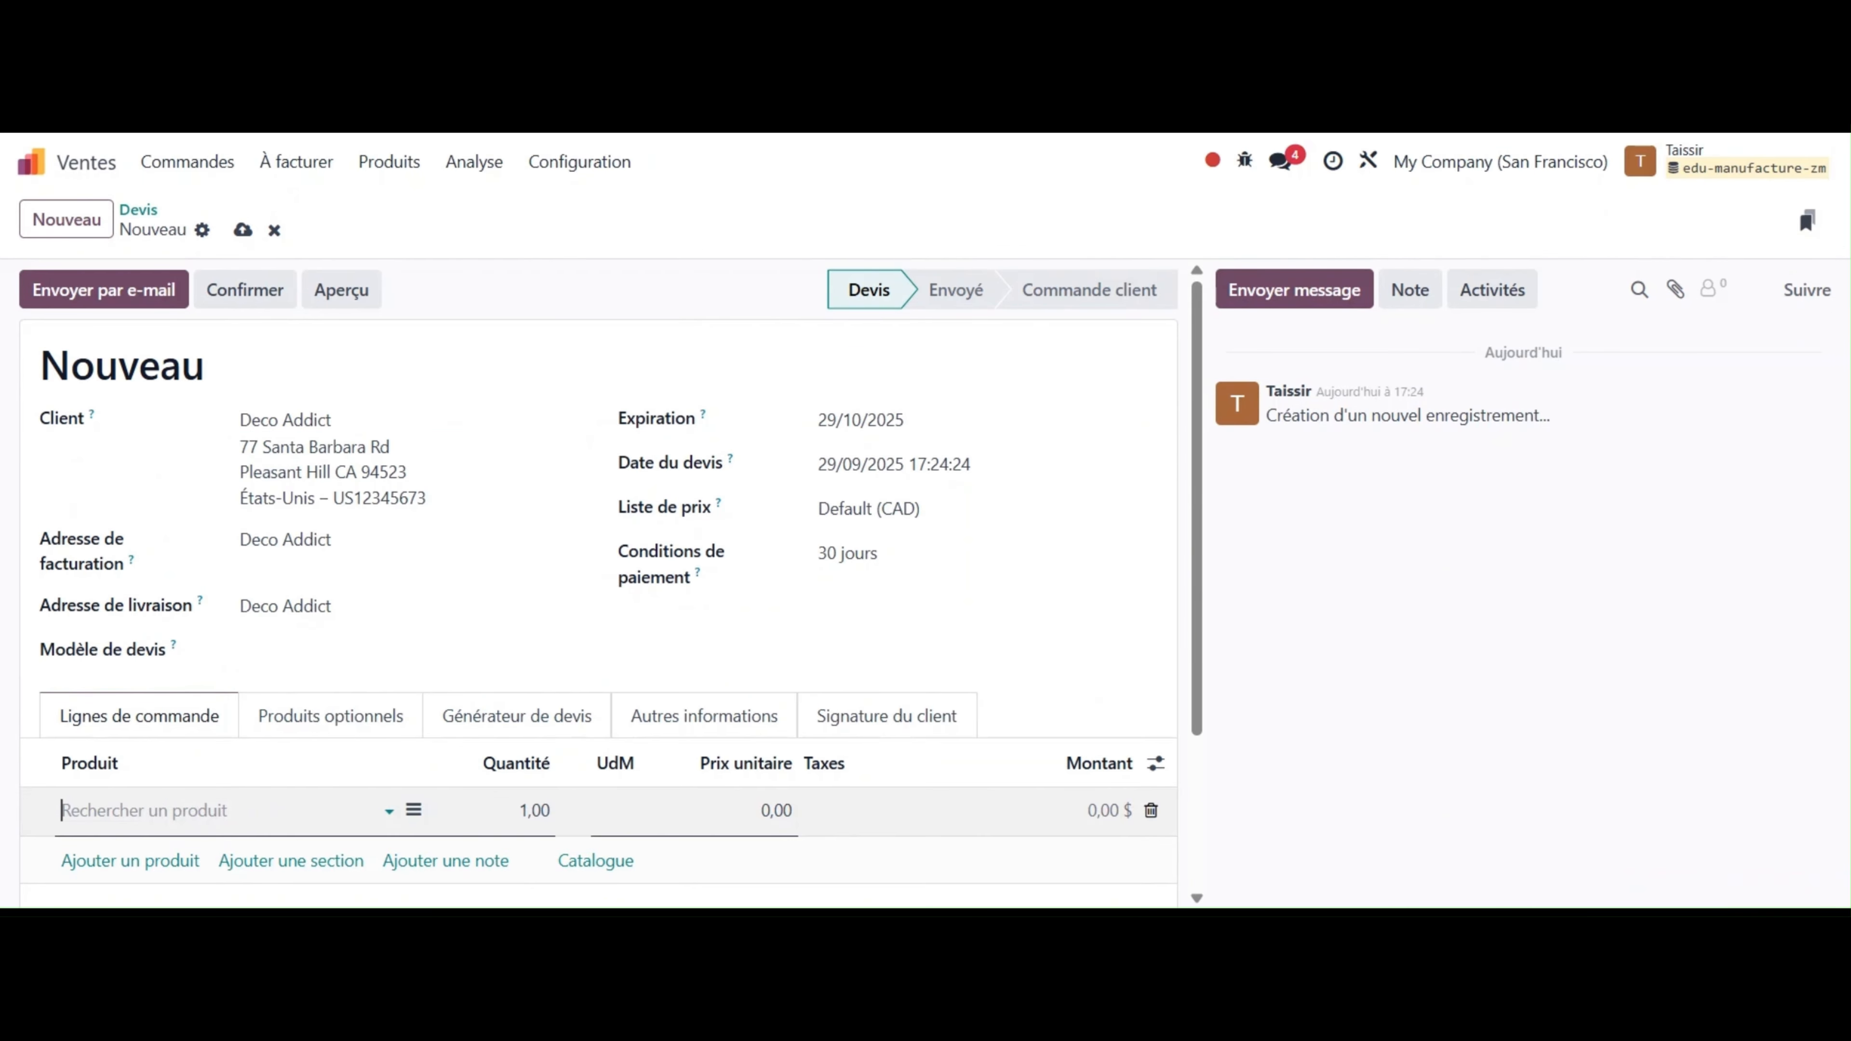
pyautogui.click(195, 485)
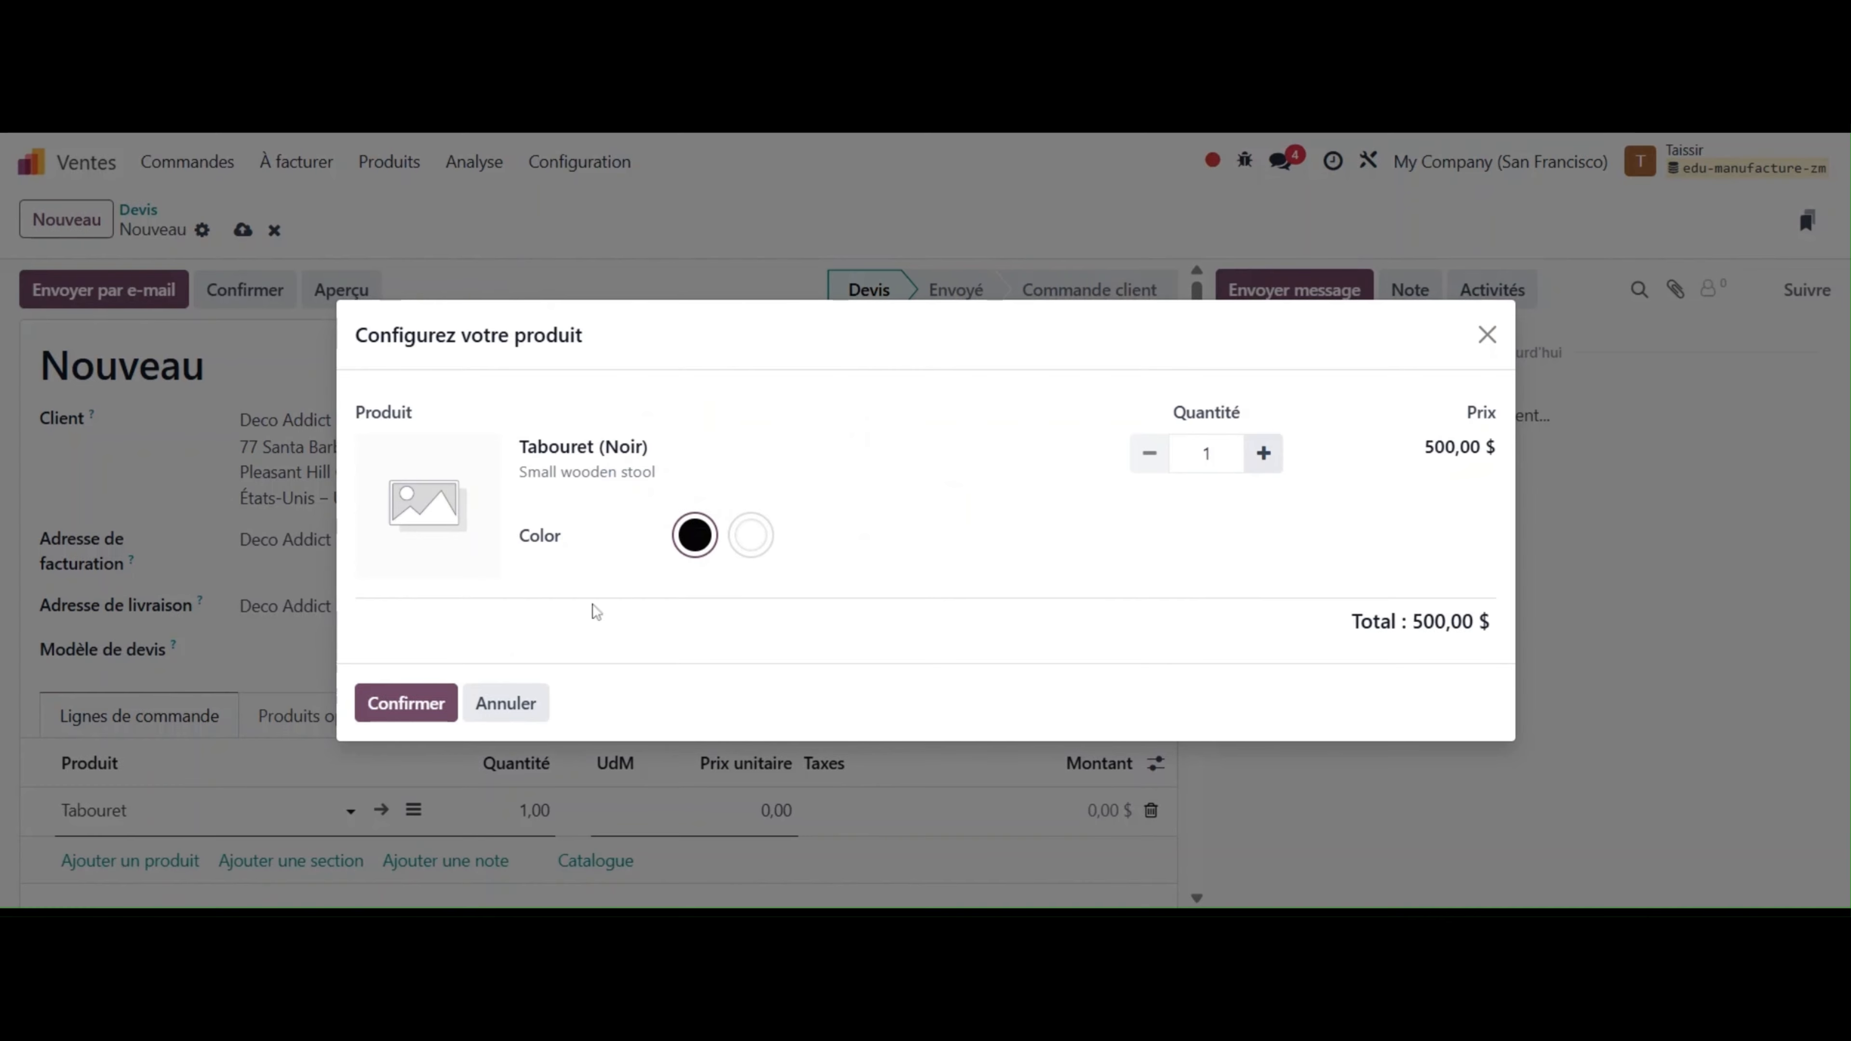
pyautogui.click(753, 538)
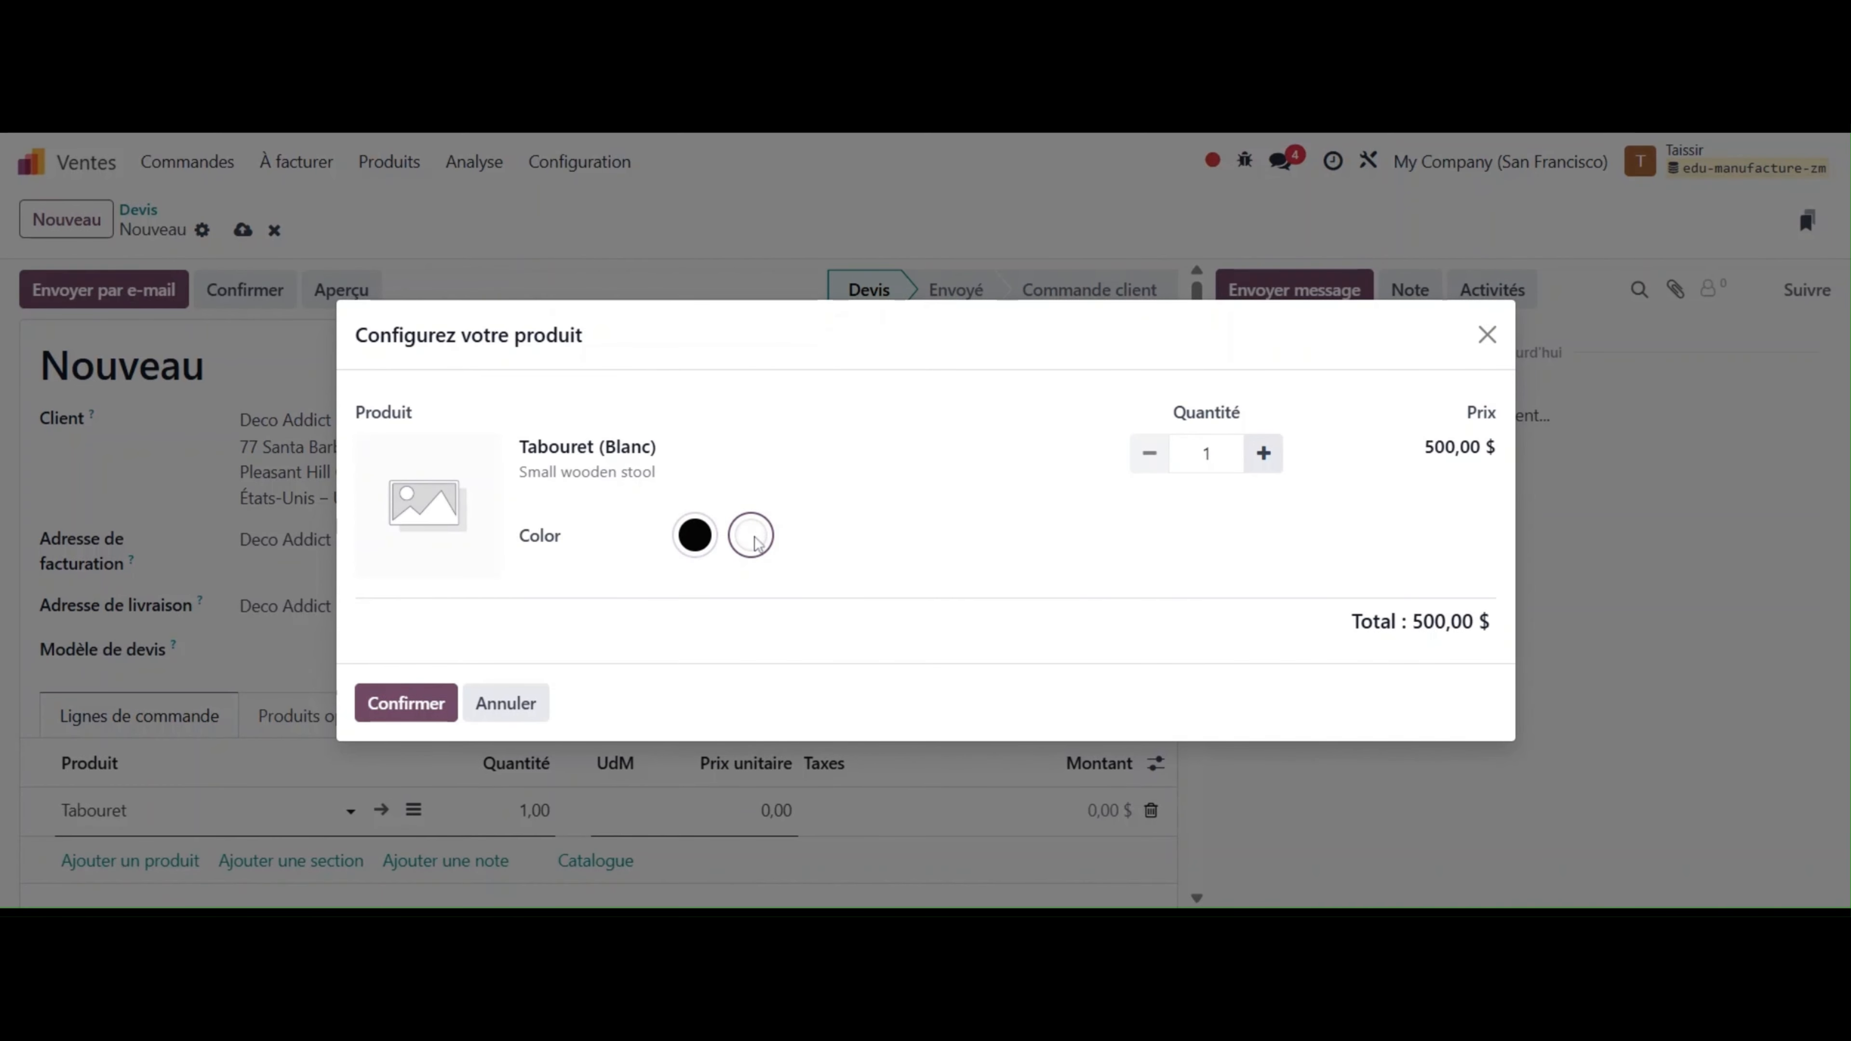
pyautogui.click(405, 706)
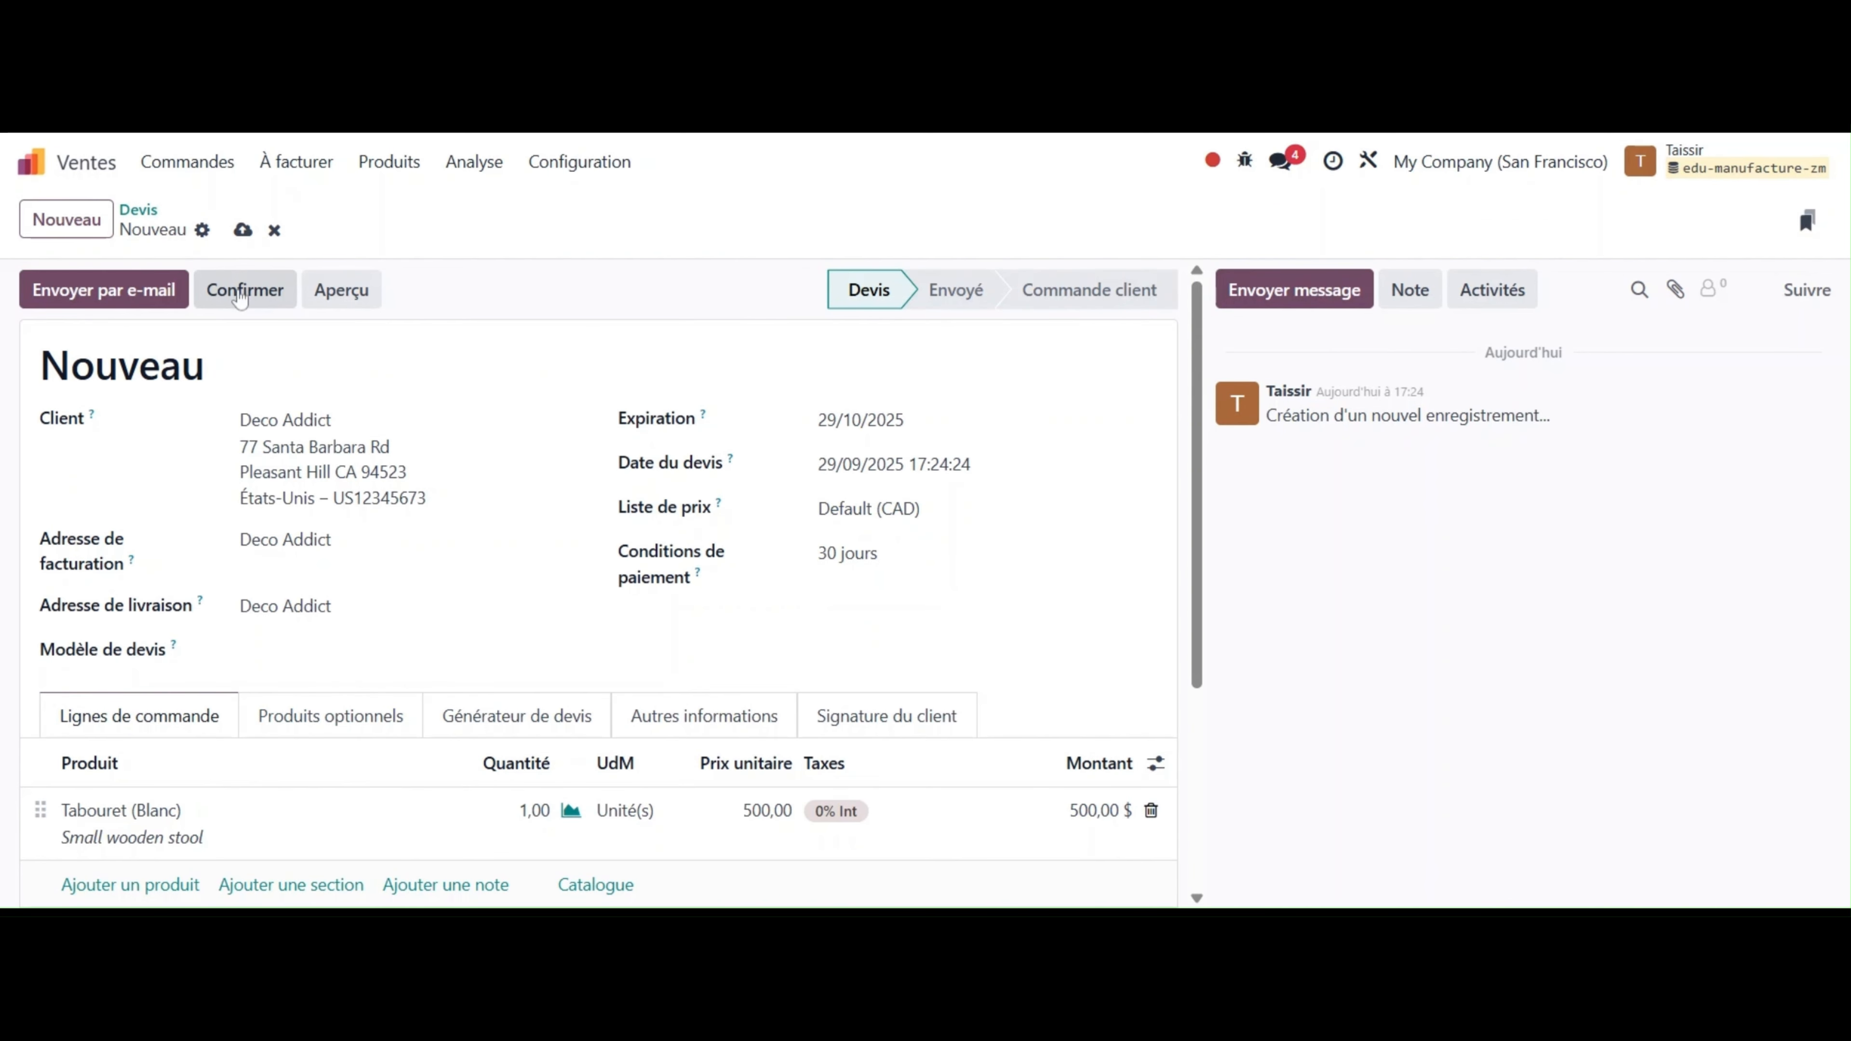
pyautogui.click(240, 295)
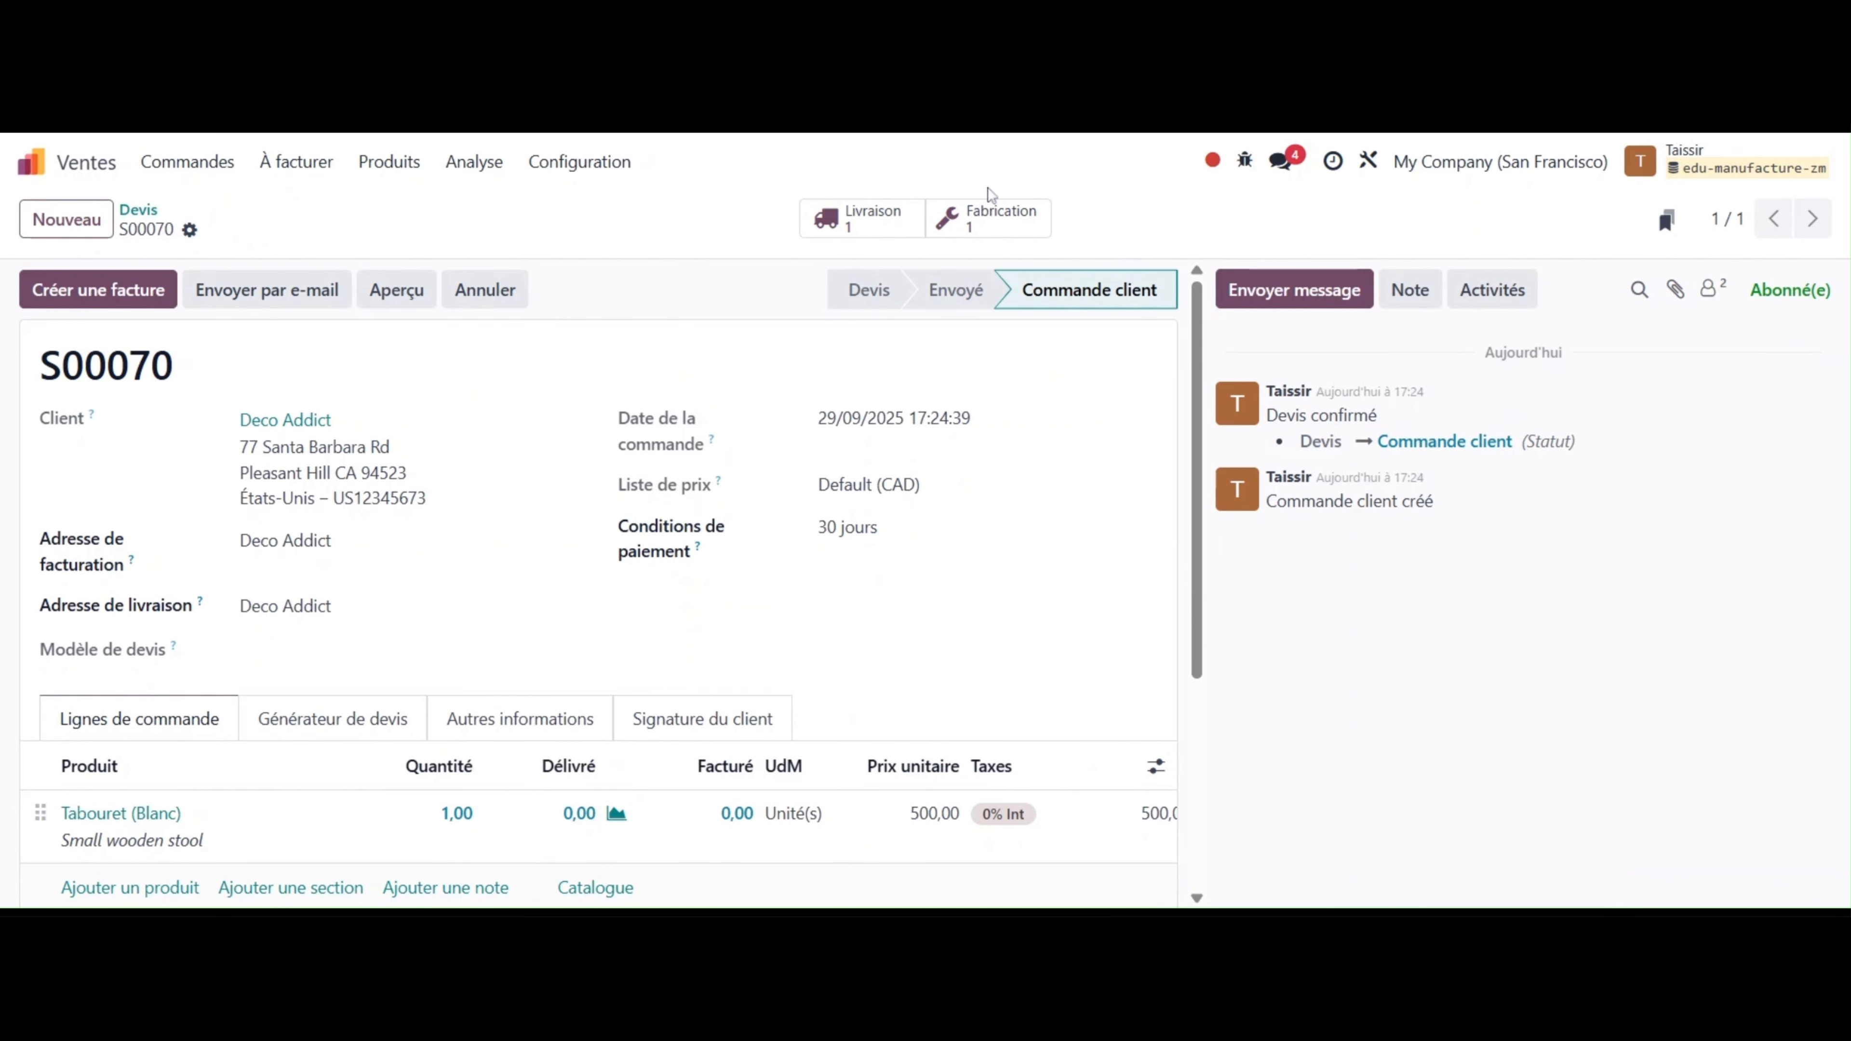
# Review the components of the manufacturing order linked to the white Tabouret sale, and return to the sales order
pyautogui.click(1013, 228)
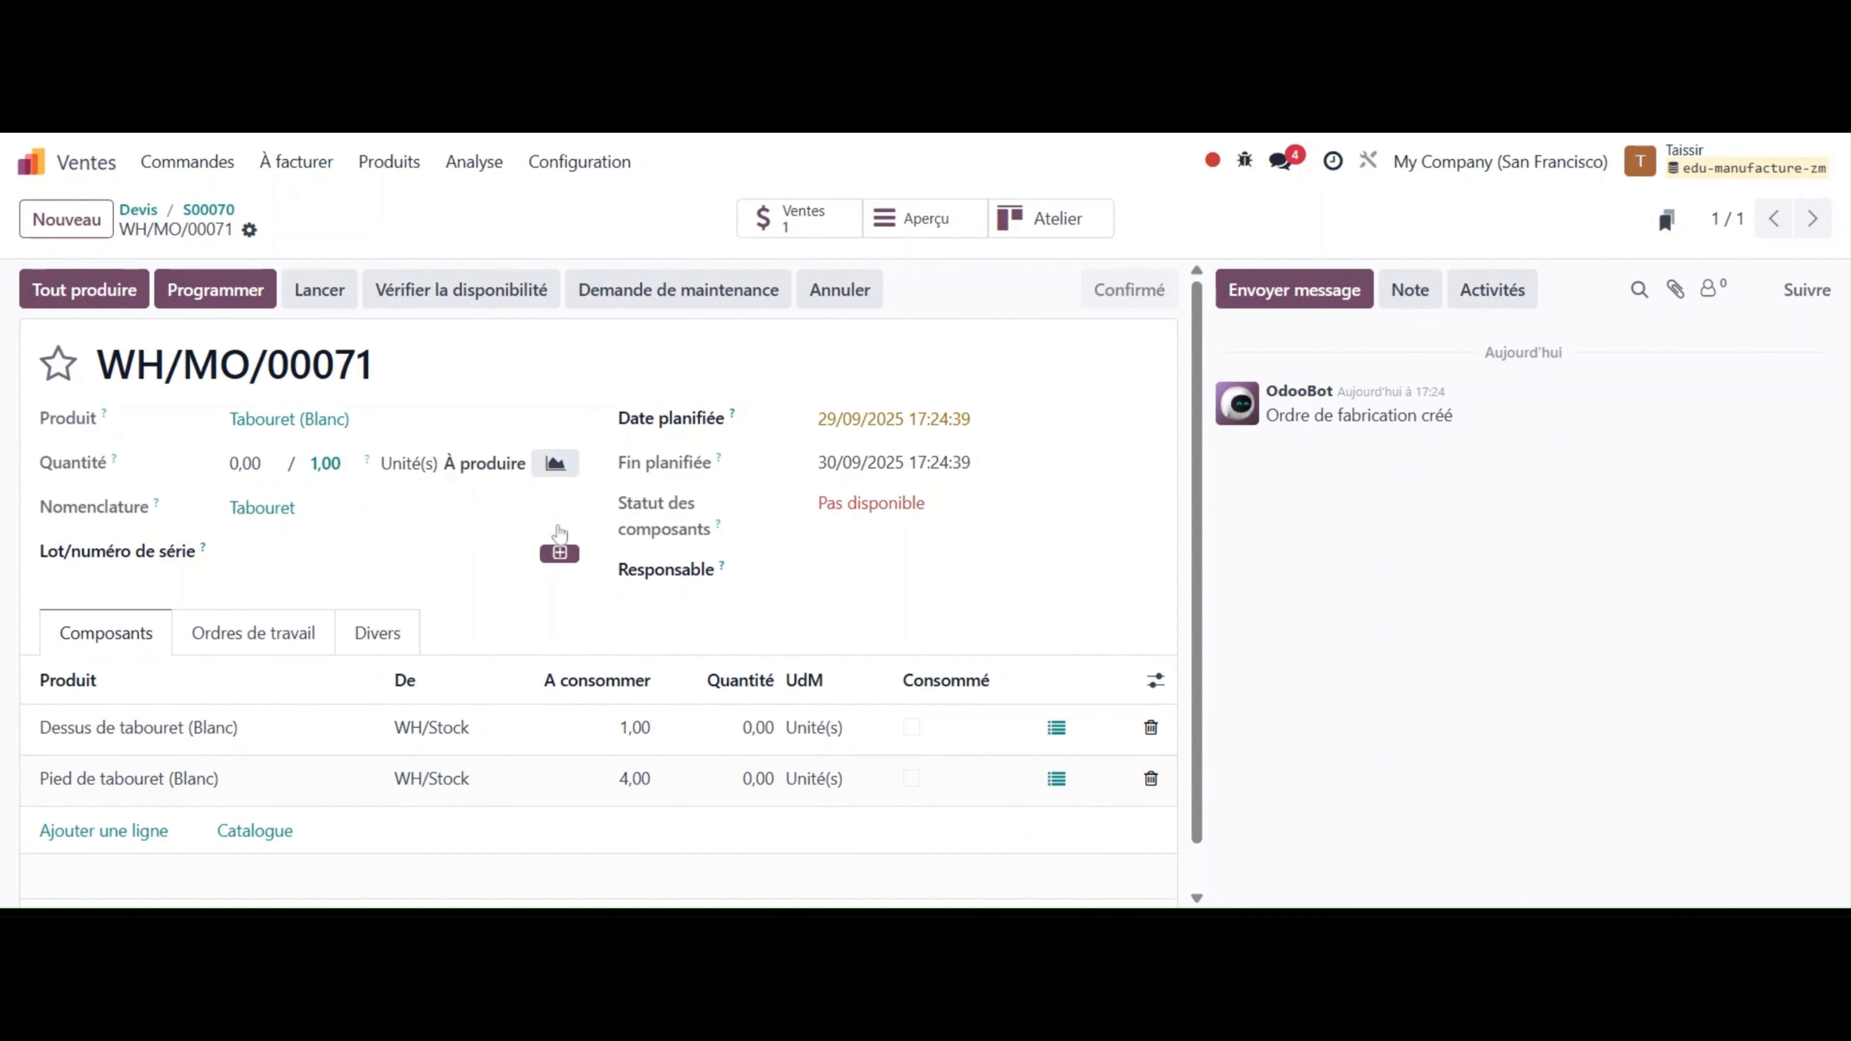
pyautogui.scroll(-1, 559, 535)
pyautogui.click(218, 211)
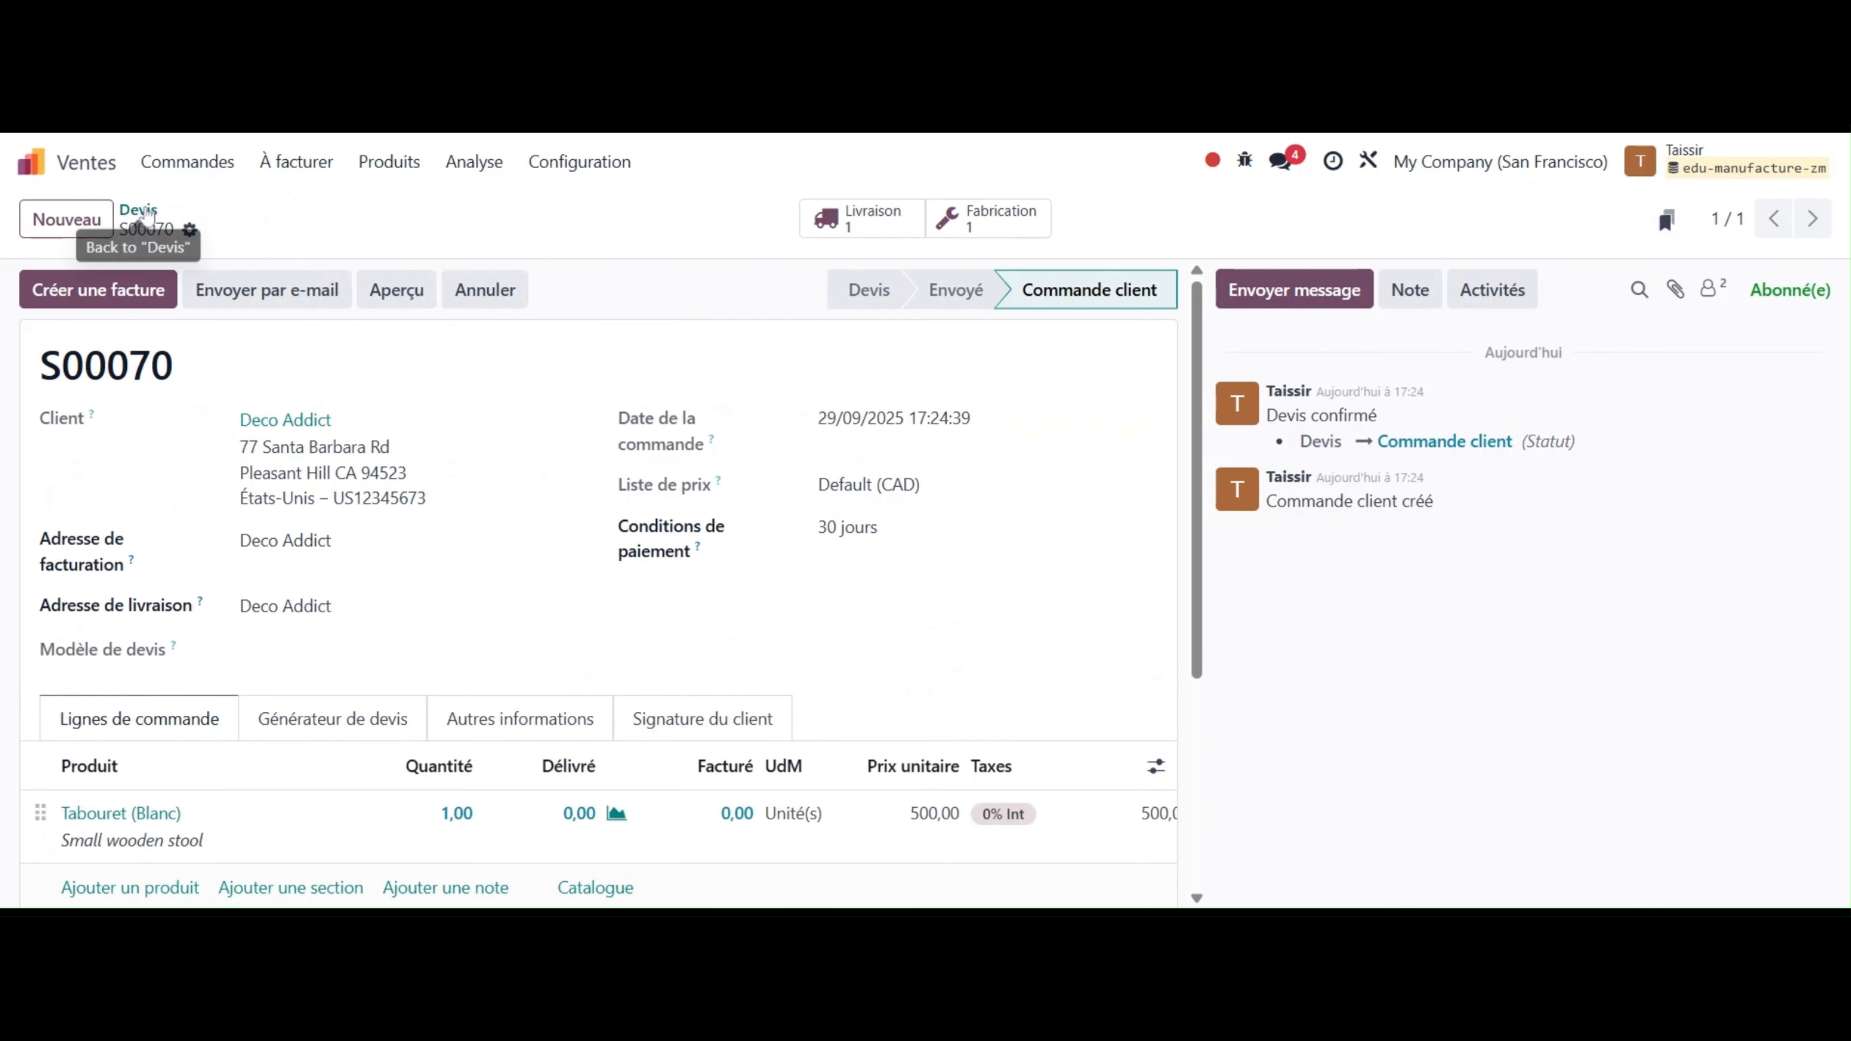
# Create another quotation from the quotation list for the customer Deco Addict
pyautogui.click(145, 211)
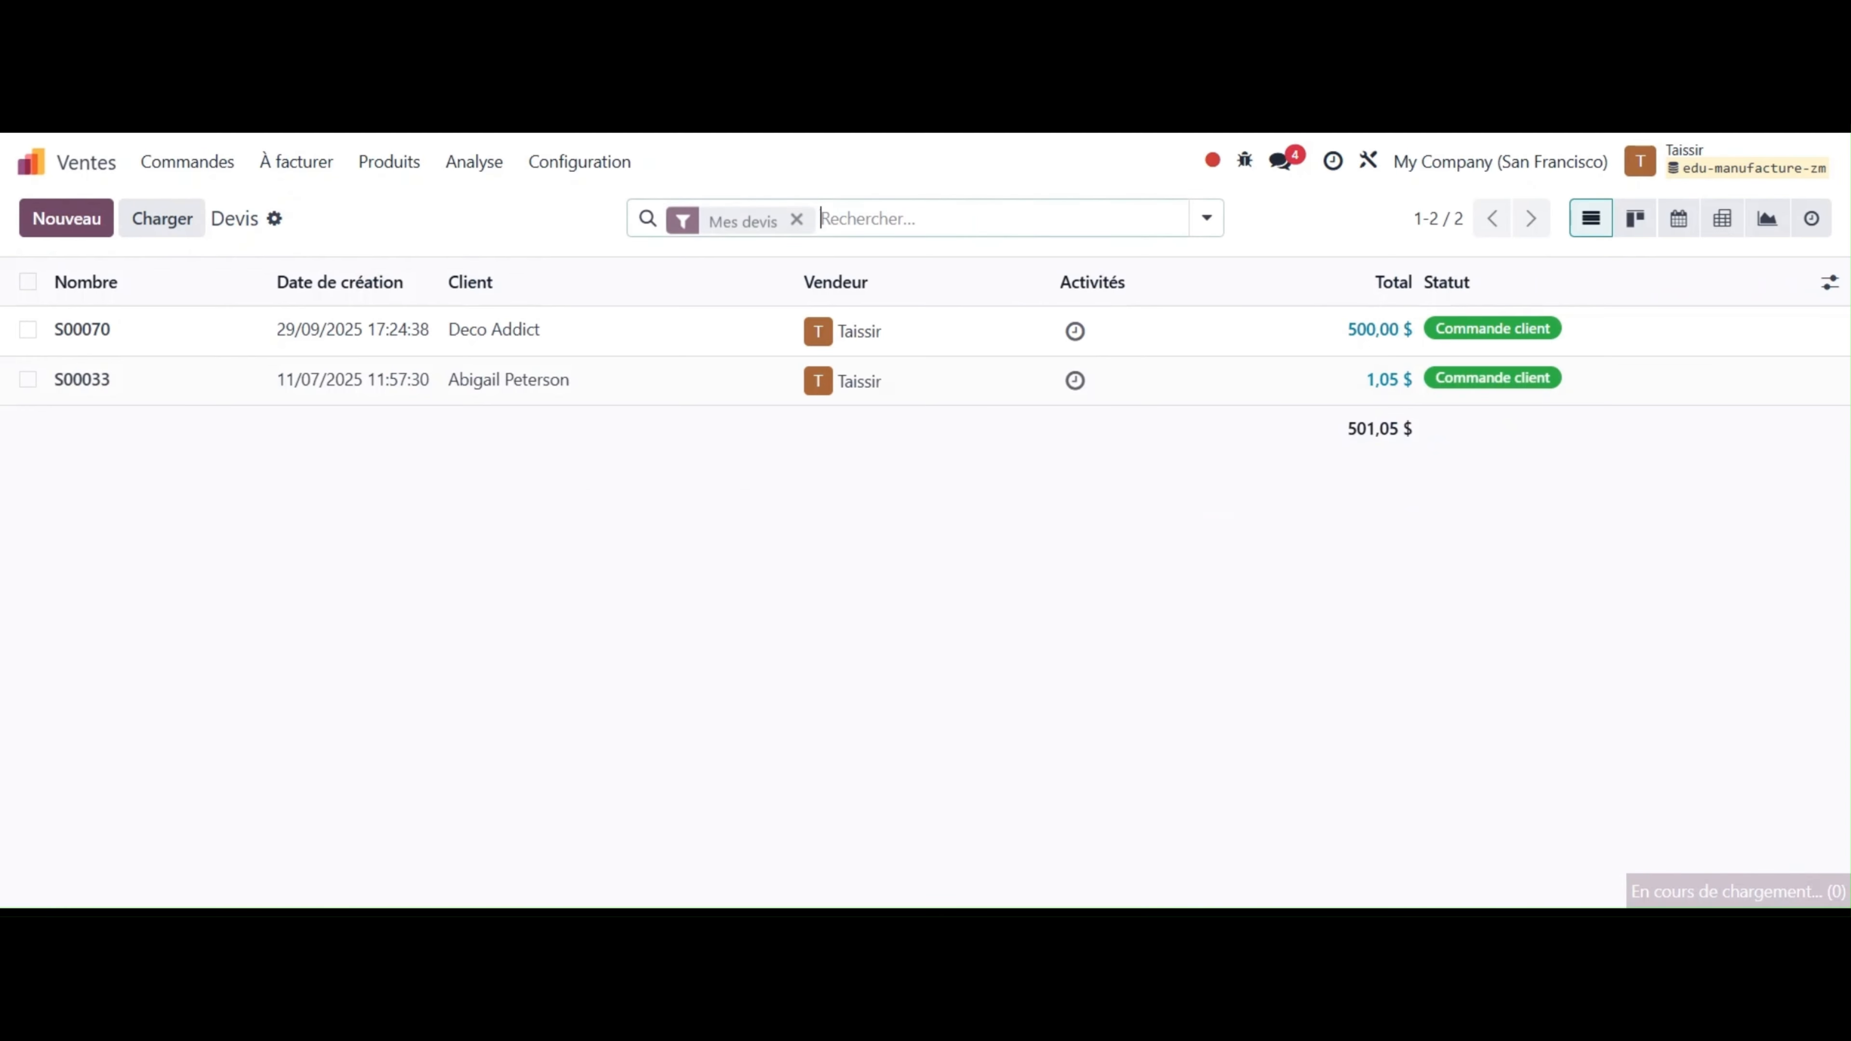
pyautogui.click(64, 217)
pyautogui.click(292, 421)
pyautogui.click(310, 458)
# Add one Tabouret in the Noir color to the quotation's order lines
pyautogui.click(120, 810)
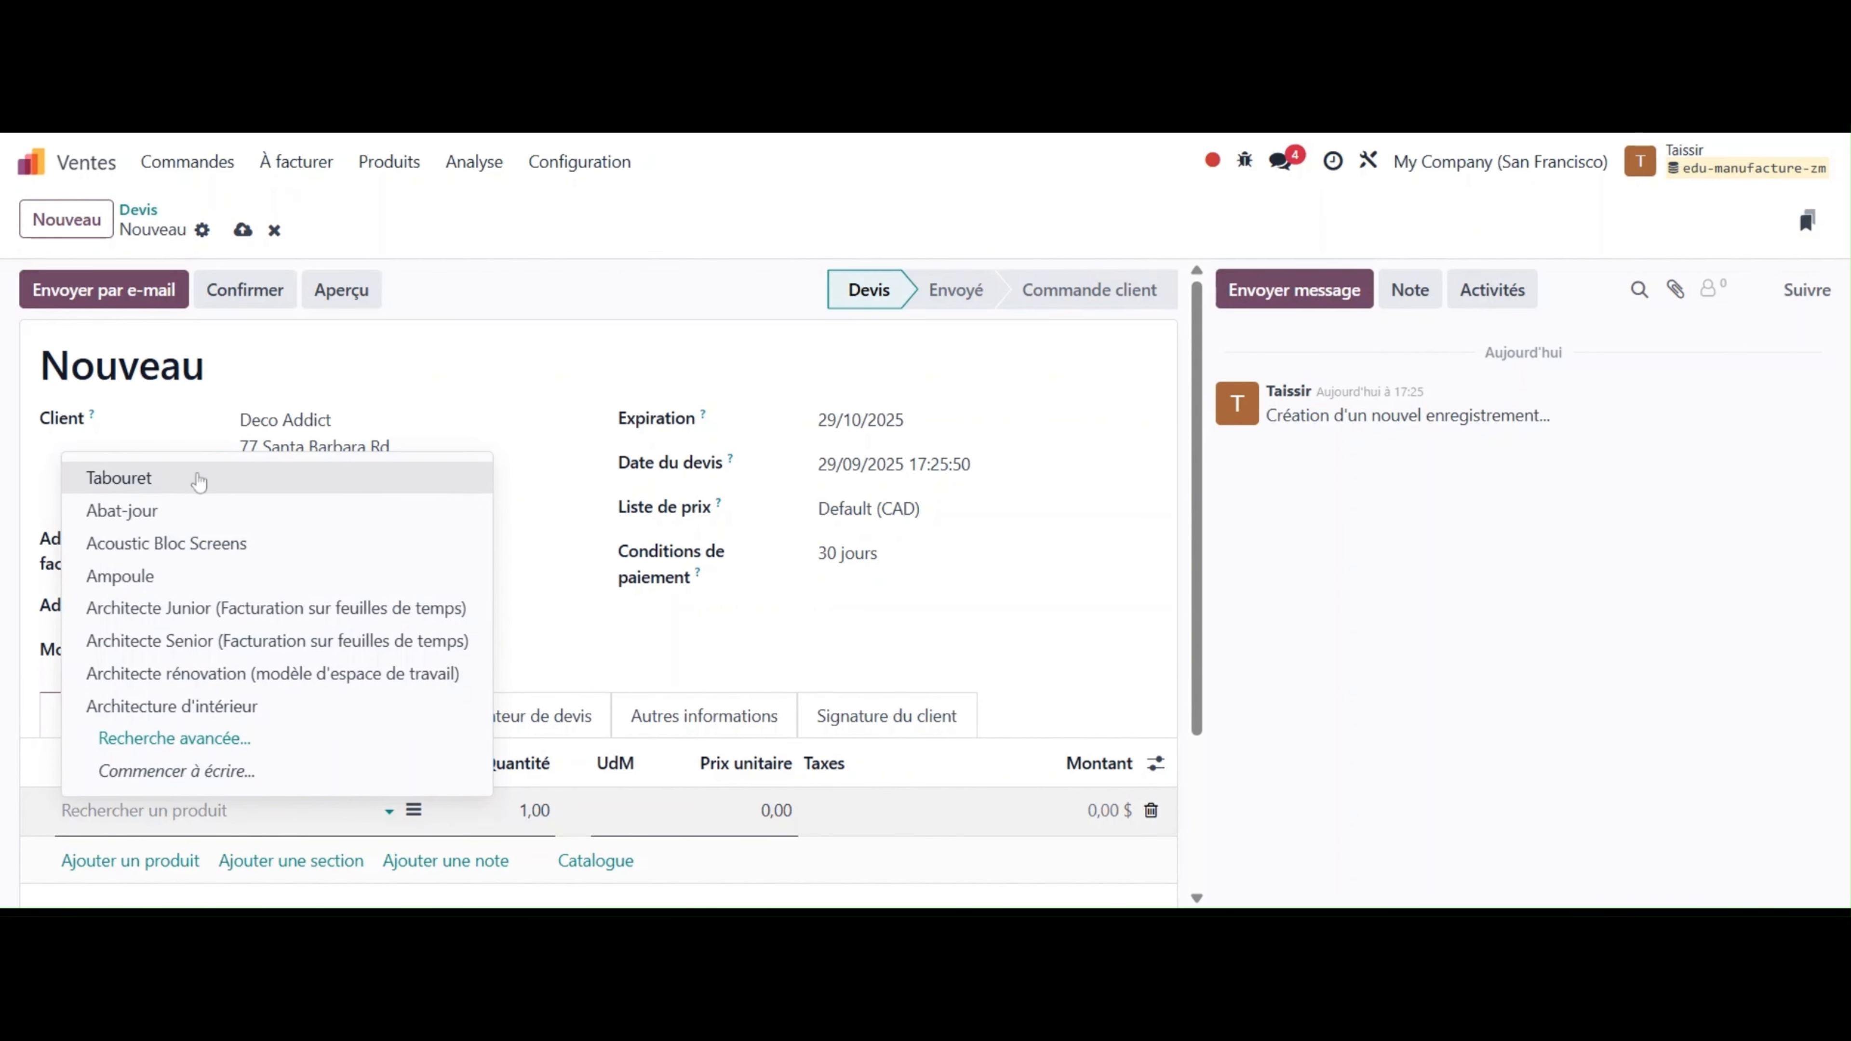
pyautogui.click(198, 478)
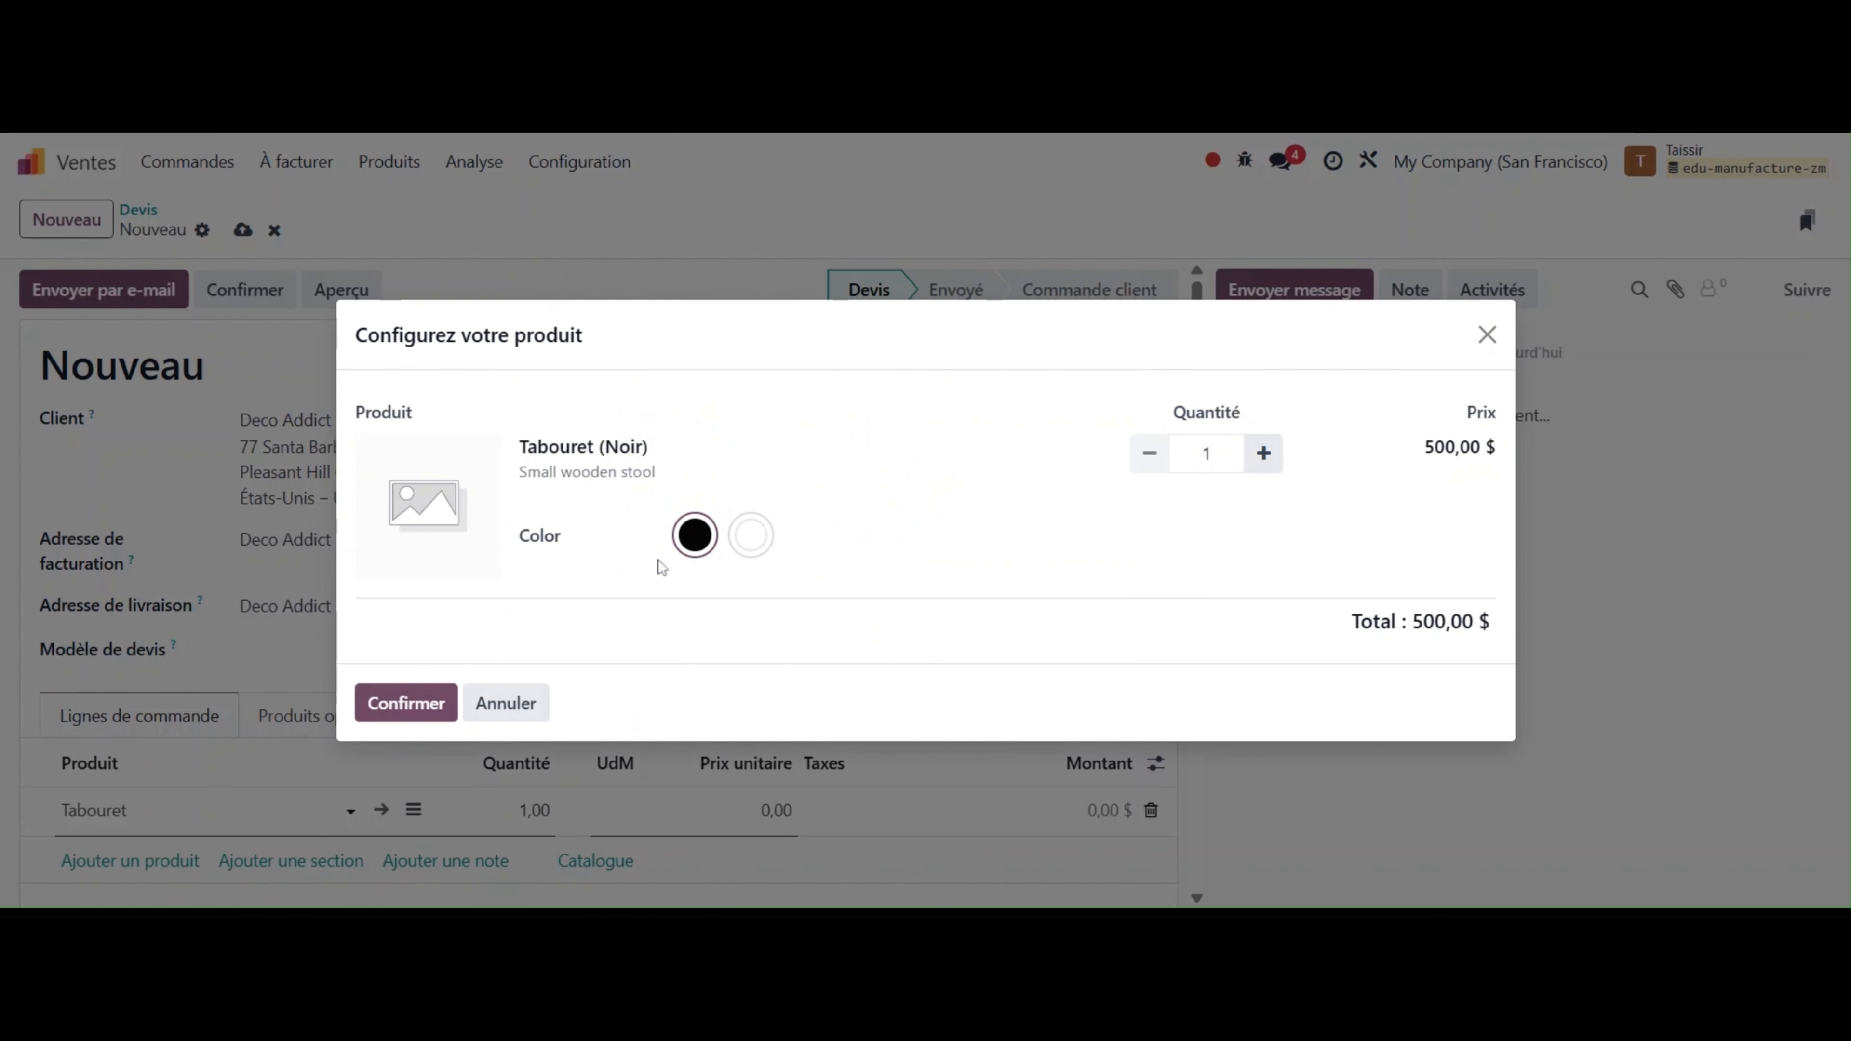
pyautogui.click(393, 704)
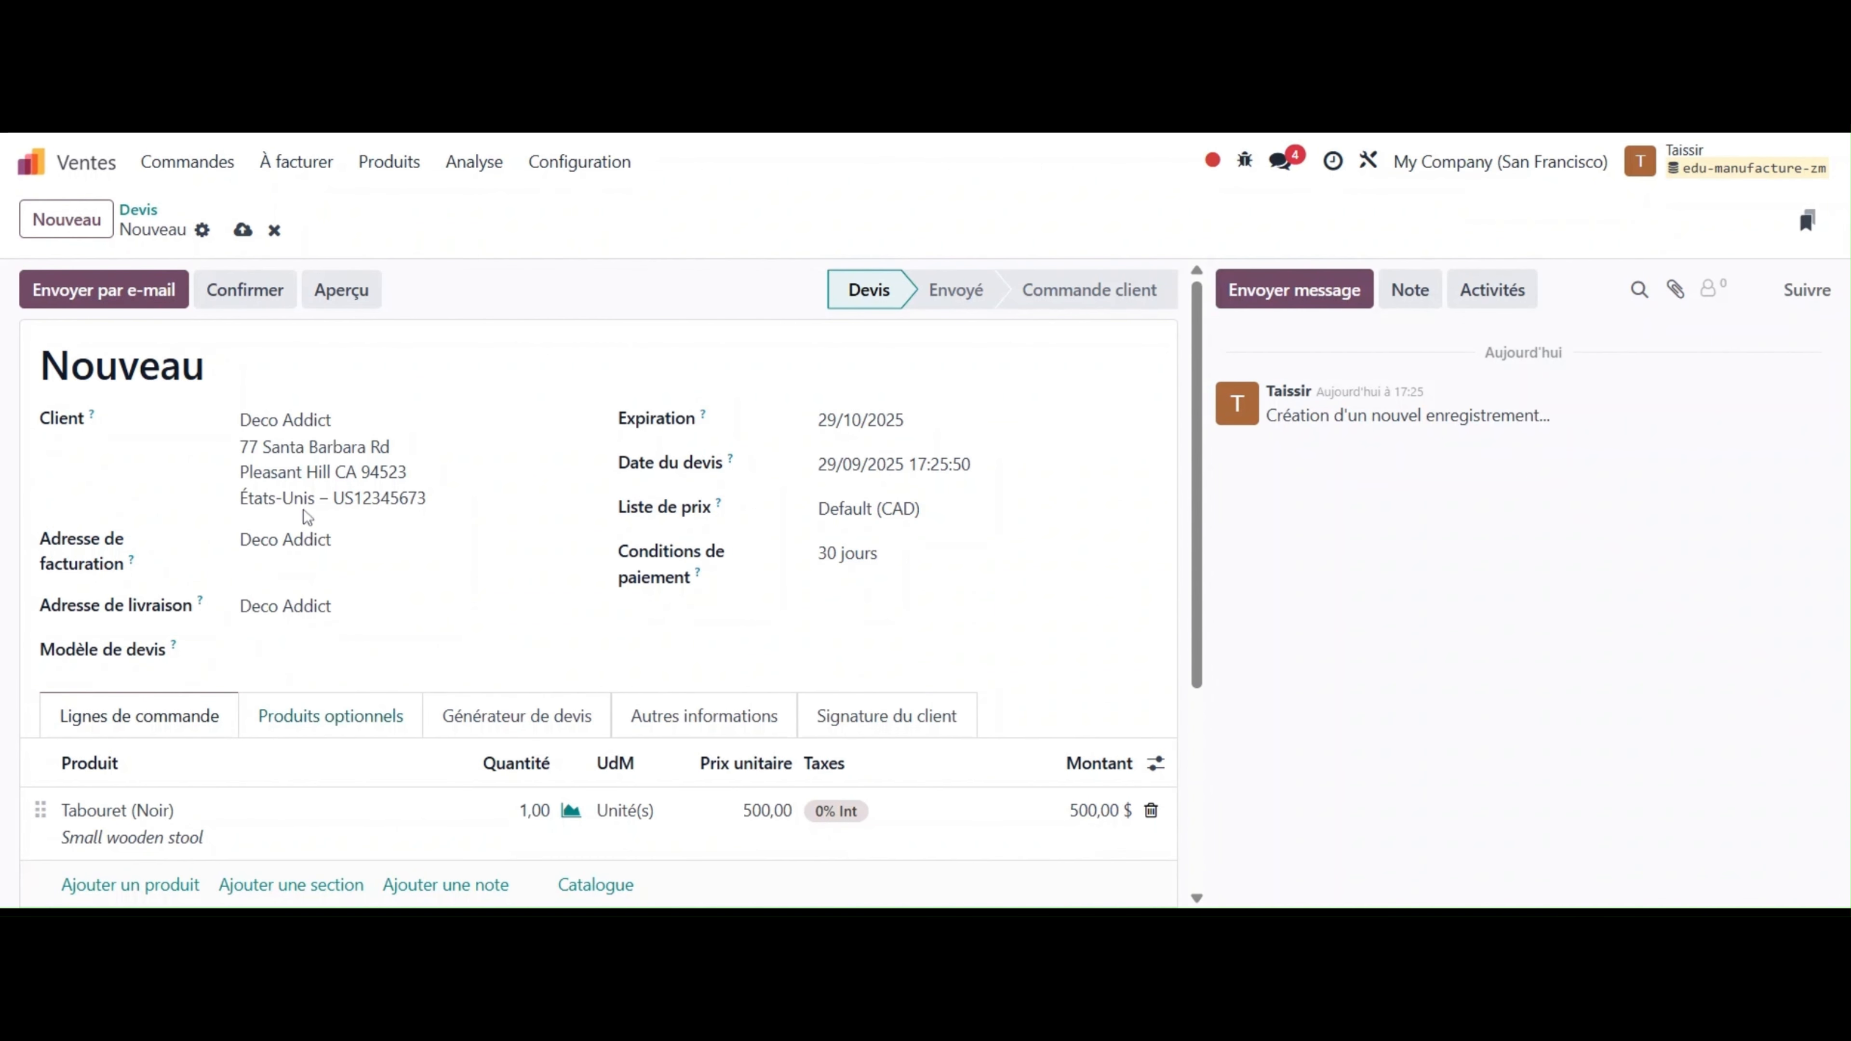
# Confirm the black Tabouret quotation and open its linked manufacturing order
pyautogui.click(252, 297)
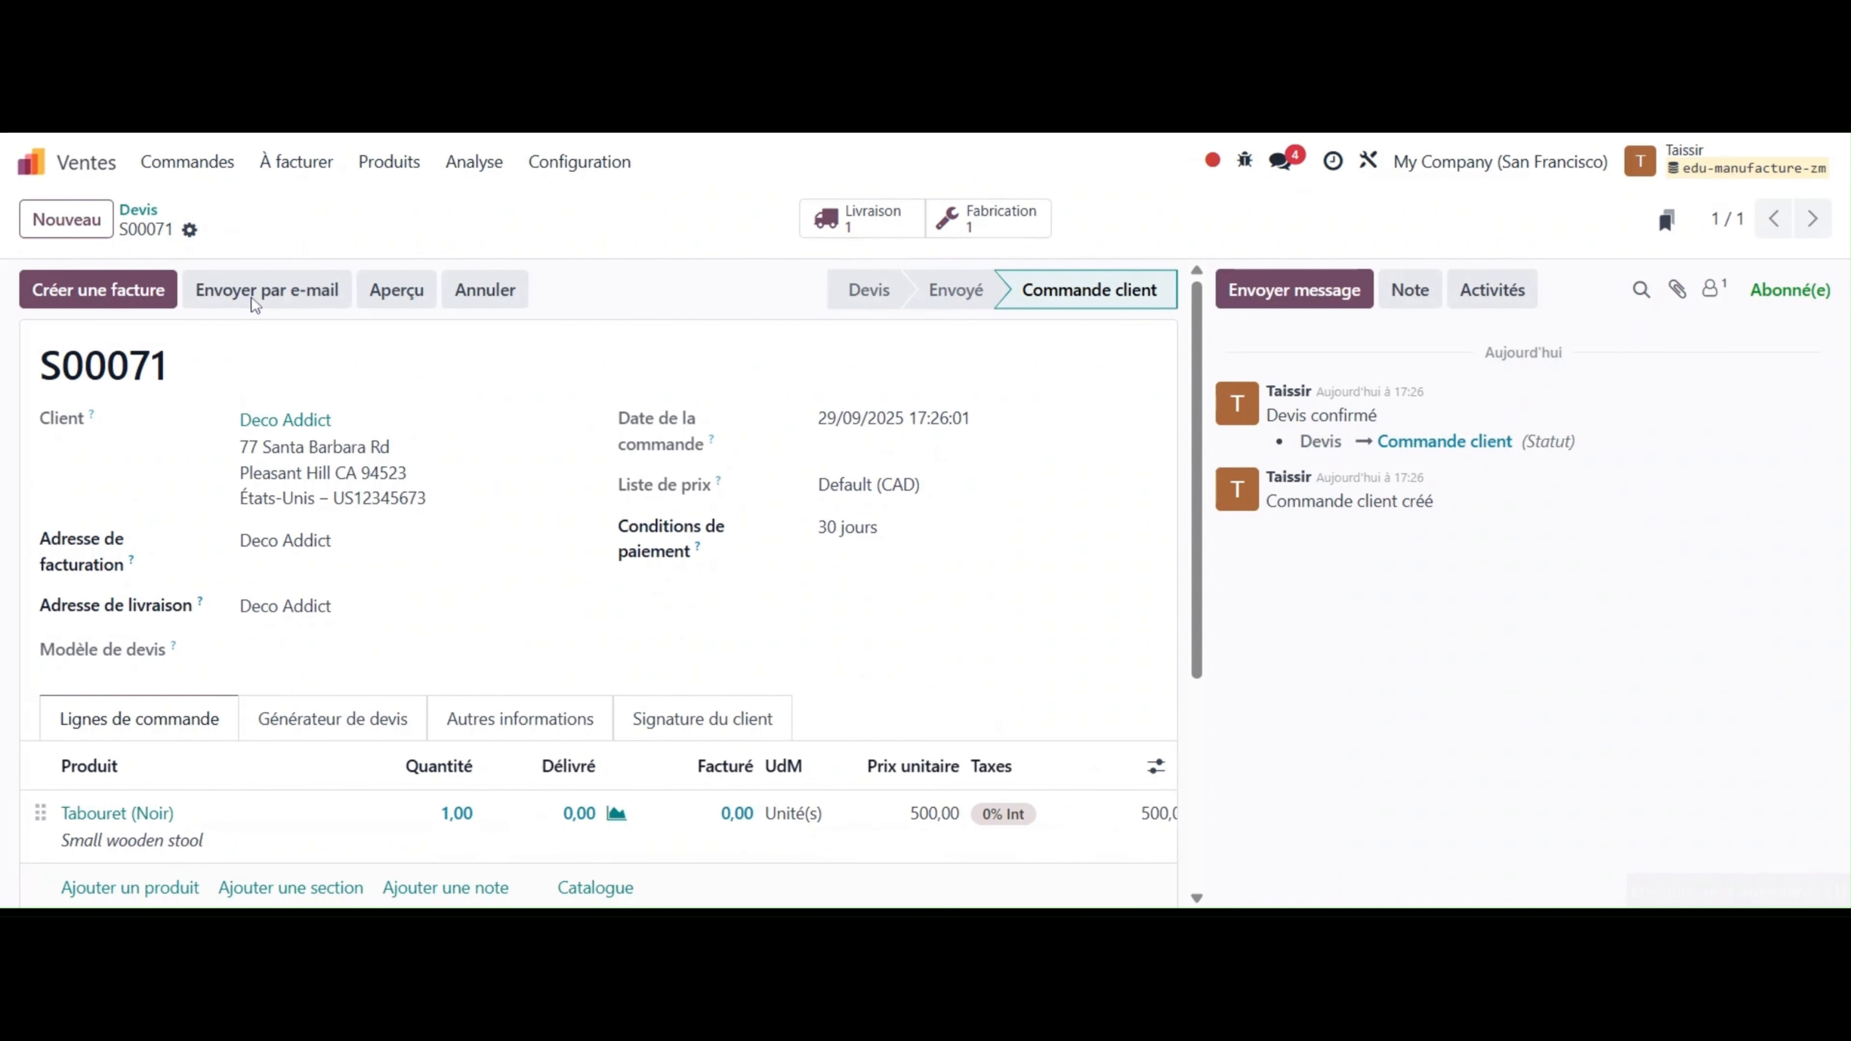
pyautogui.click(964, 227)
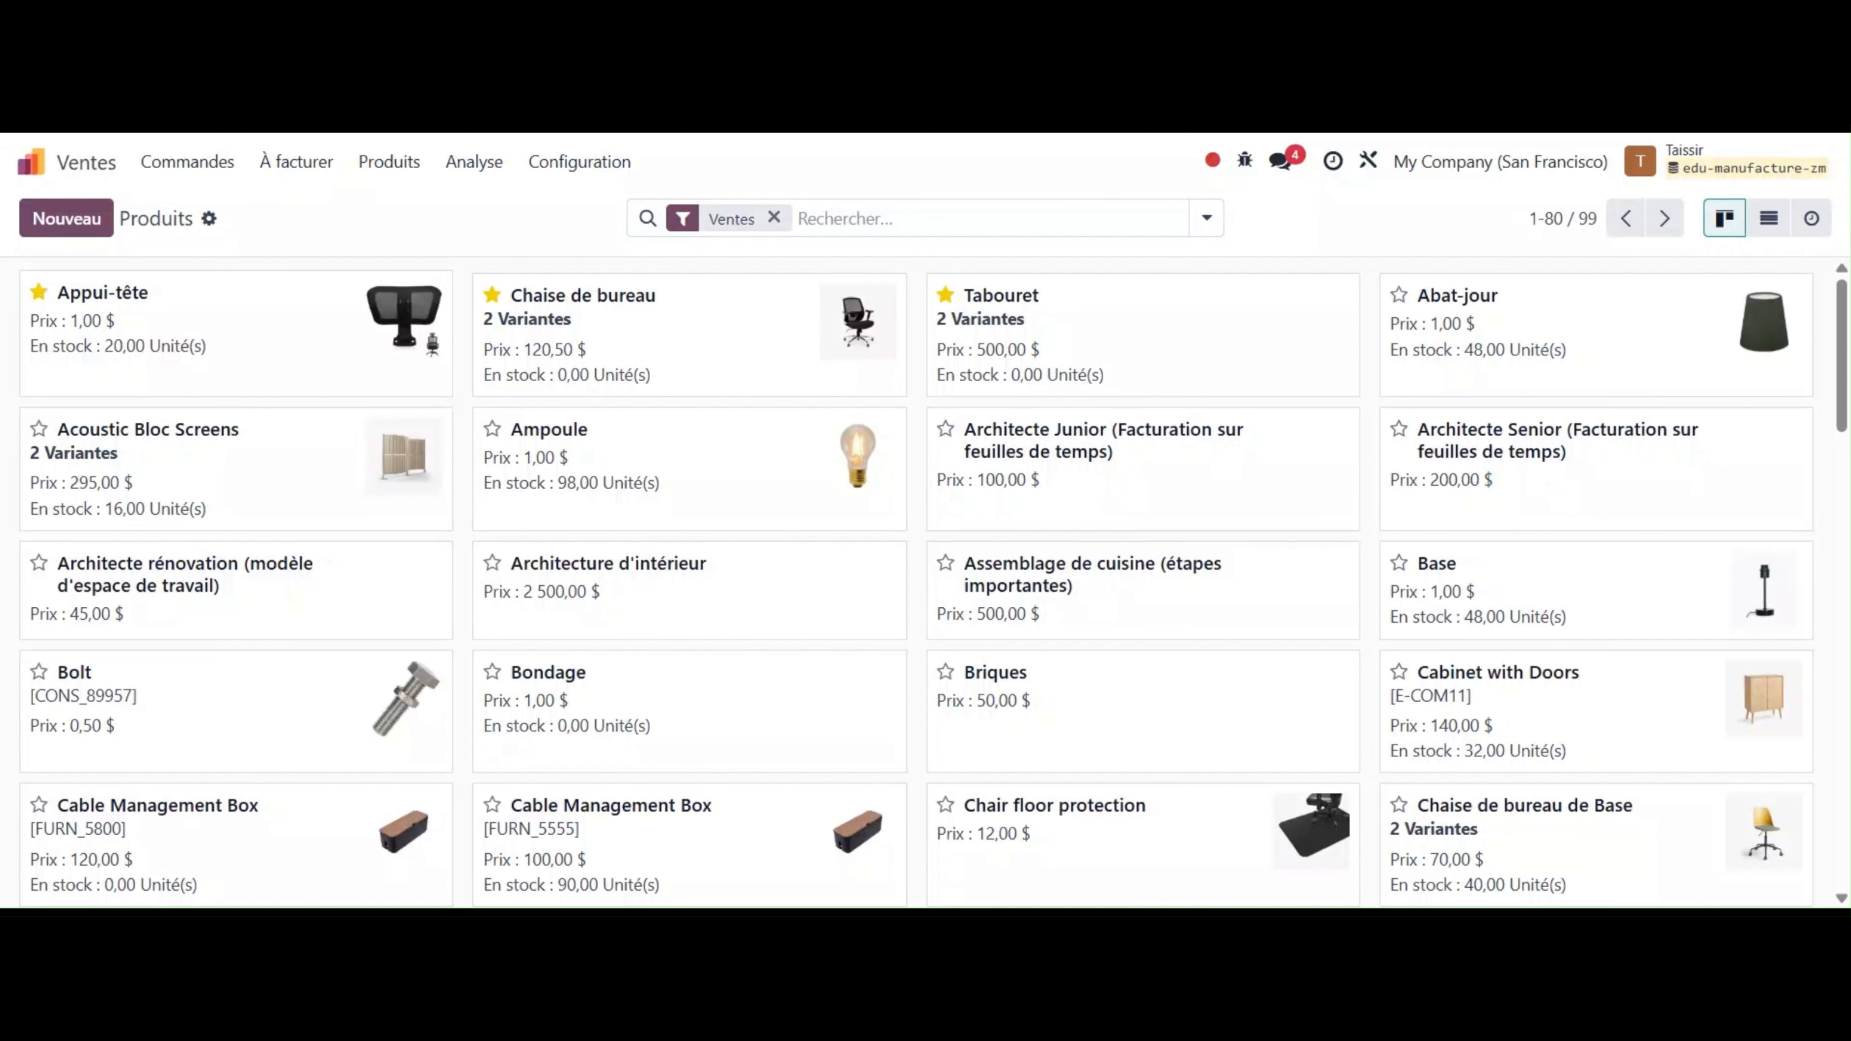
# Open the Chaise de bureau product's bills of materials and view the one referenced Noir avec appui-tête
pyautogui.click(632, 308)
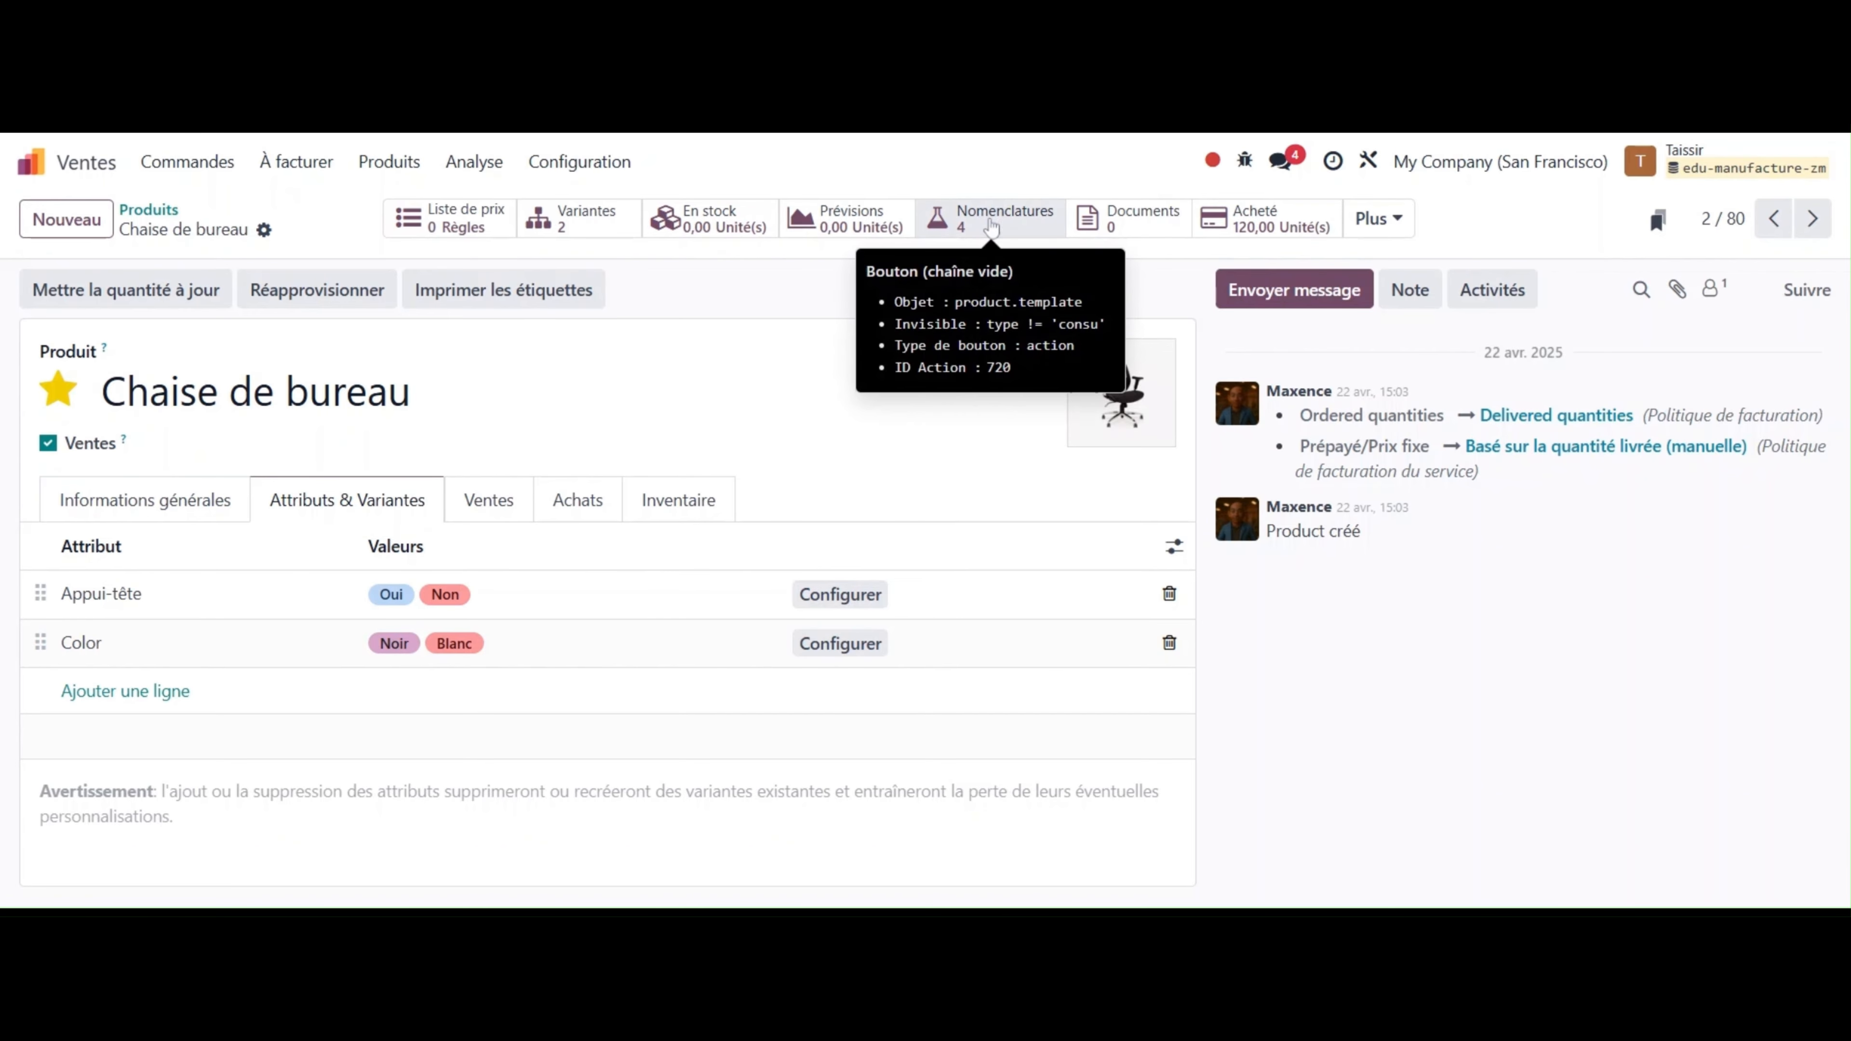
pyautogui.click(991, 226)
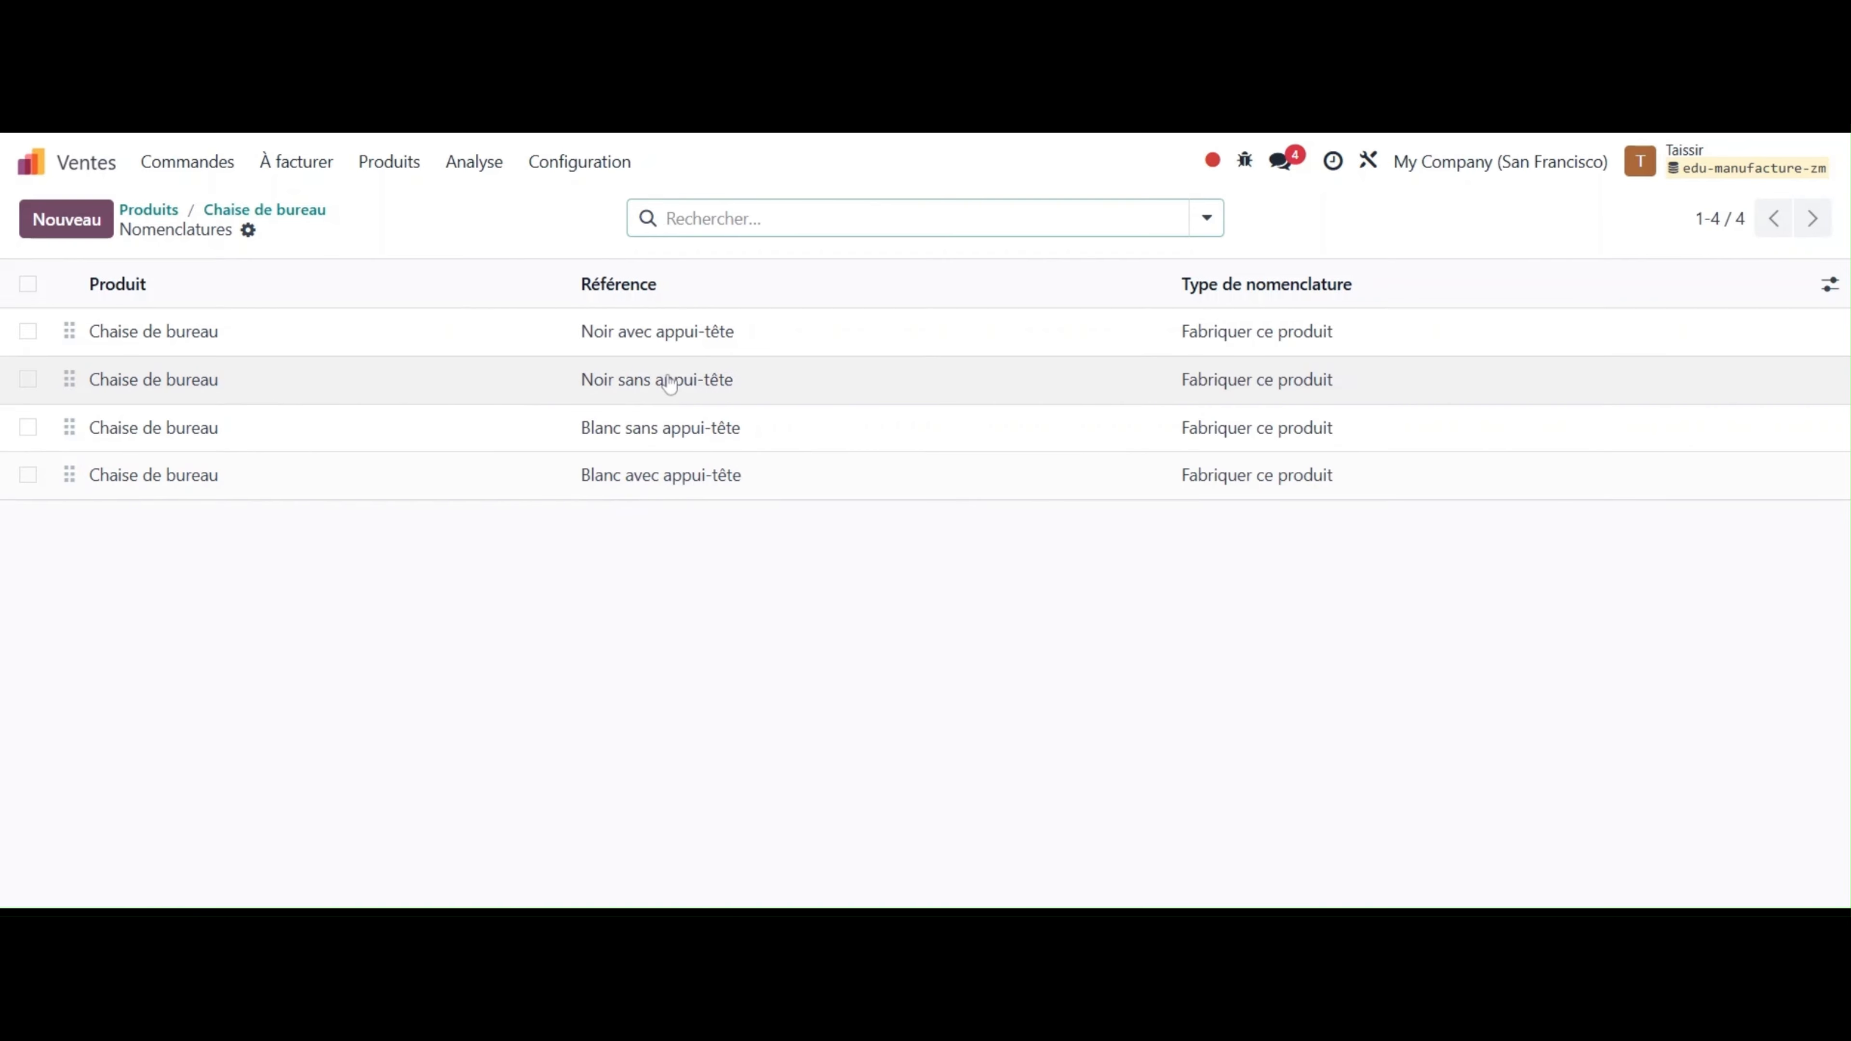
pyautogui.click(582, 343)
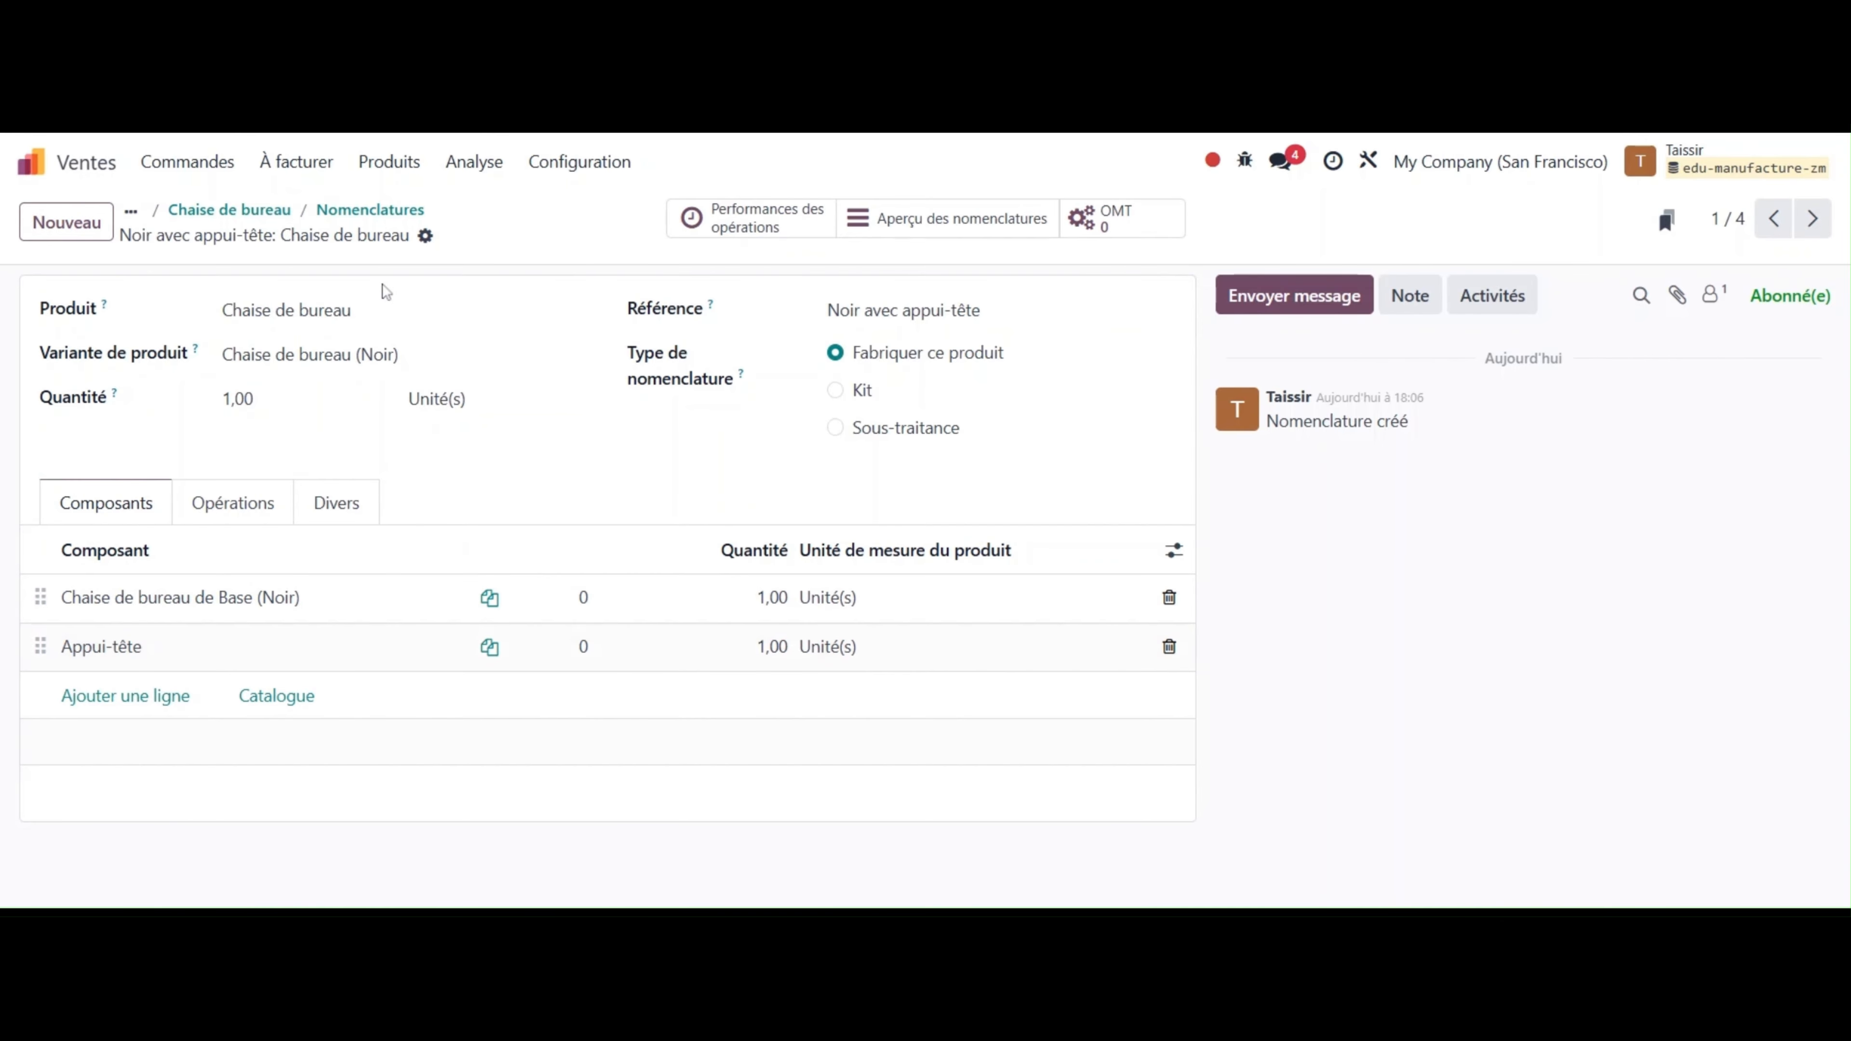
# Examine the references and components of the Chaise de bureau's Noir sans appui-tête, Blanc sans appui-tête and Blanc avec appui-tête bills of materials
pyautogui.click(1813, 219)
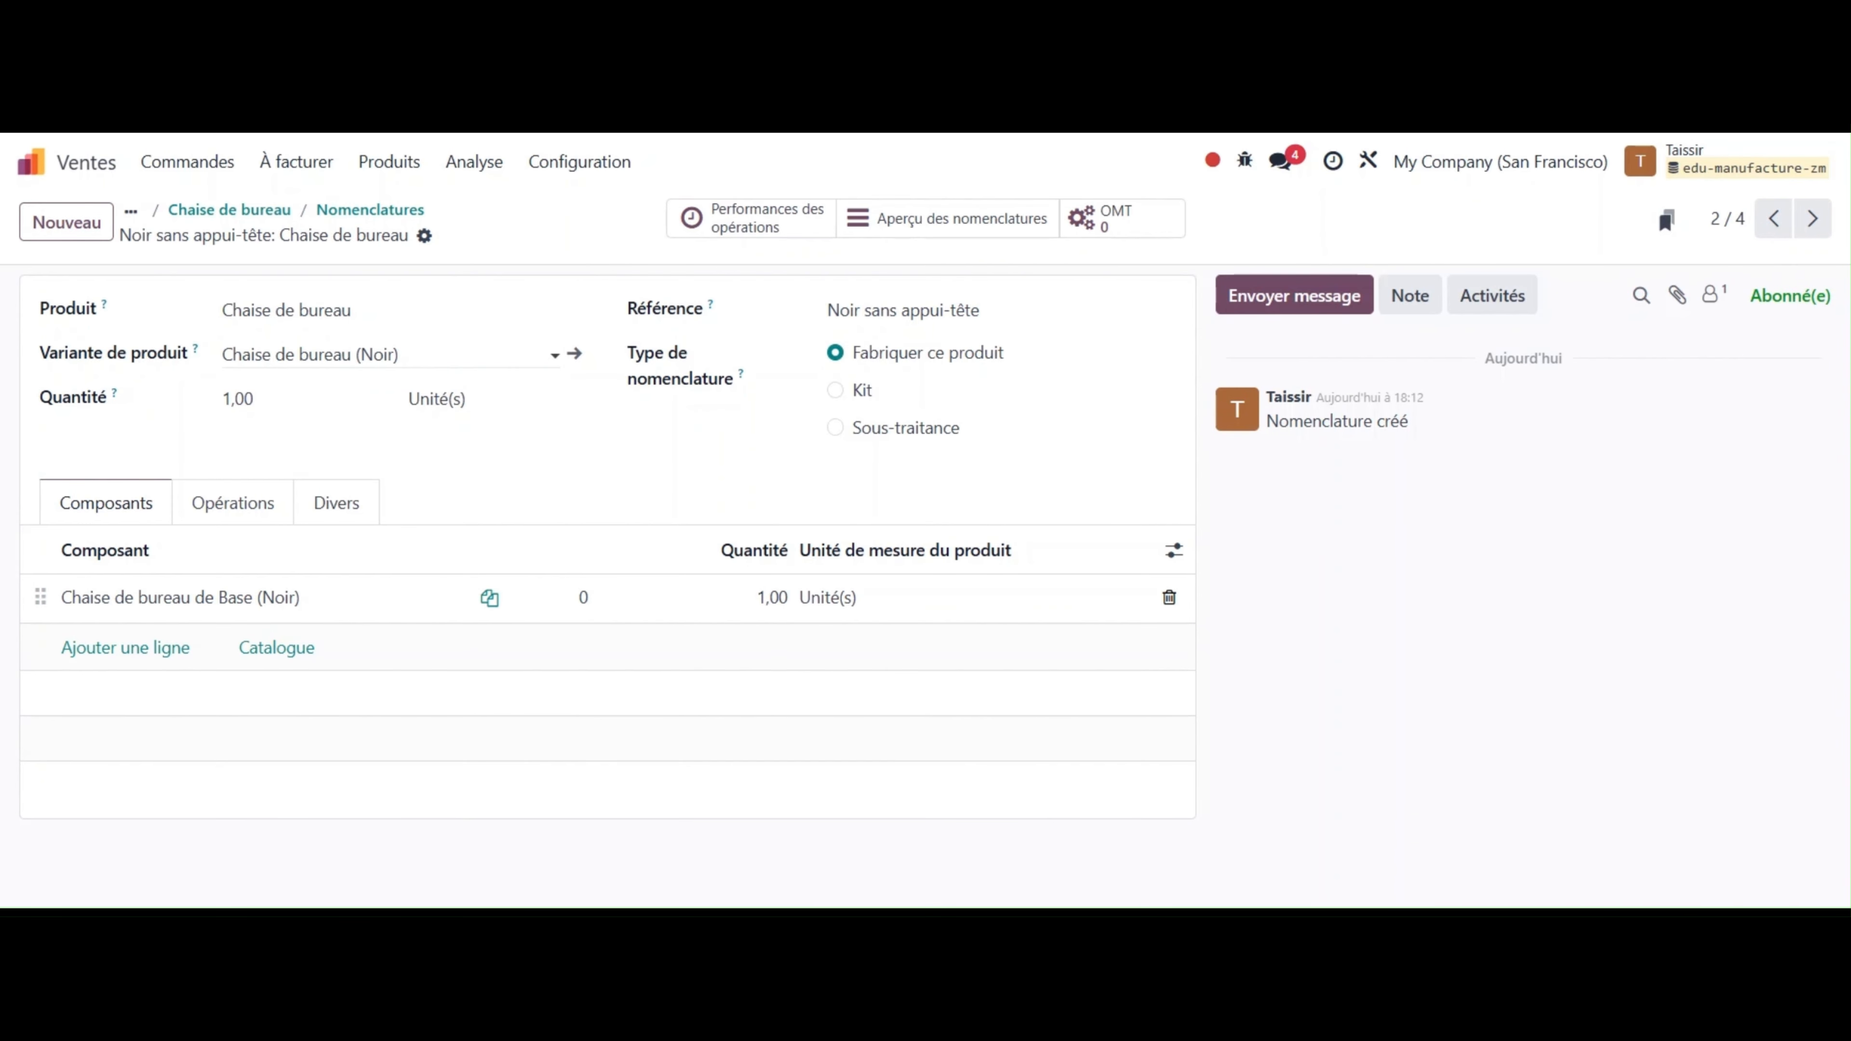
pyautogui.moveTo(871, 311); pyautogui.dragTo(973, 311)
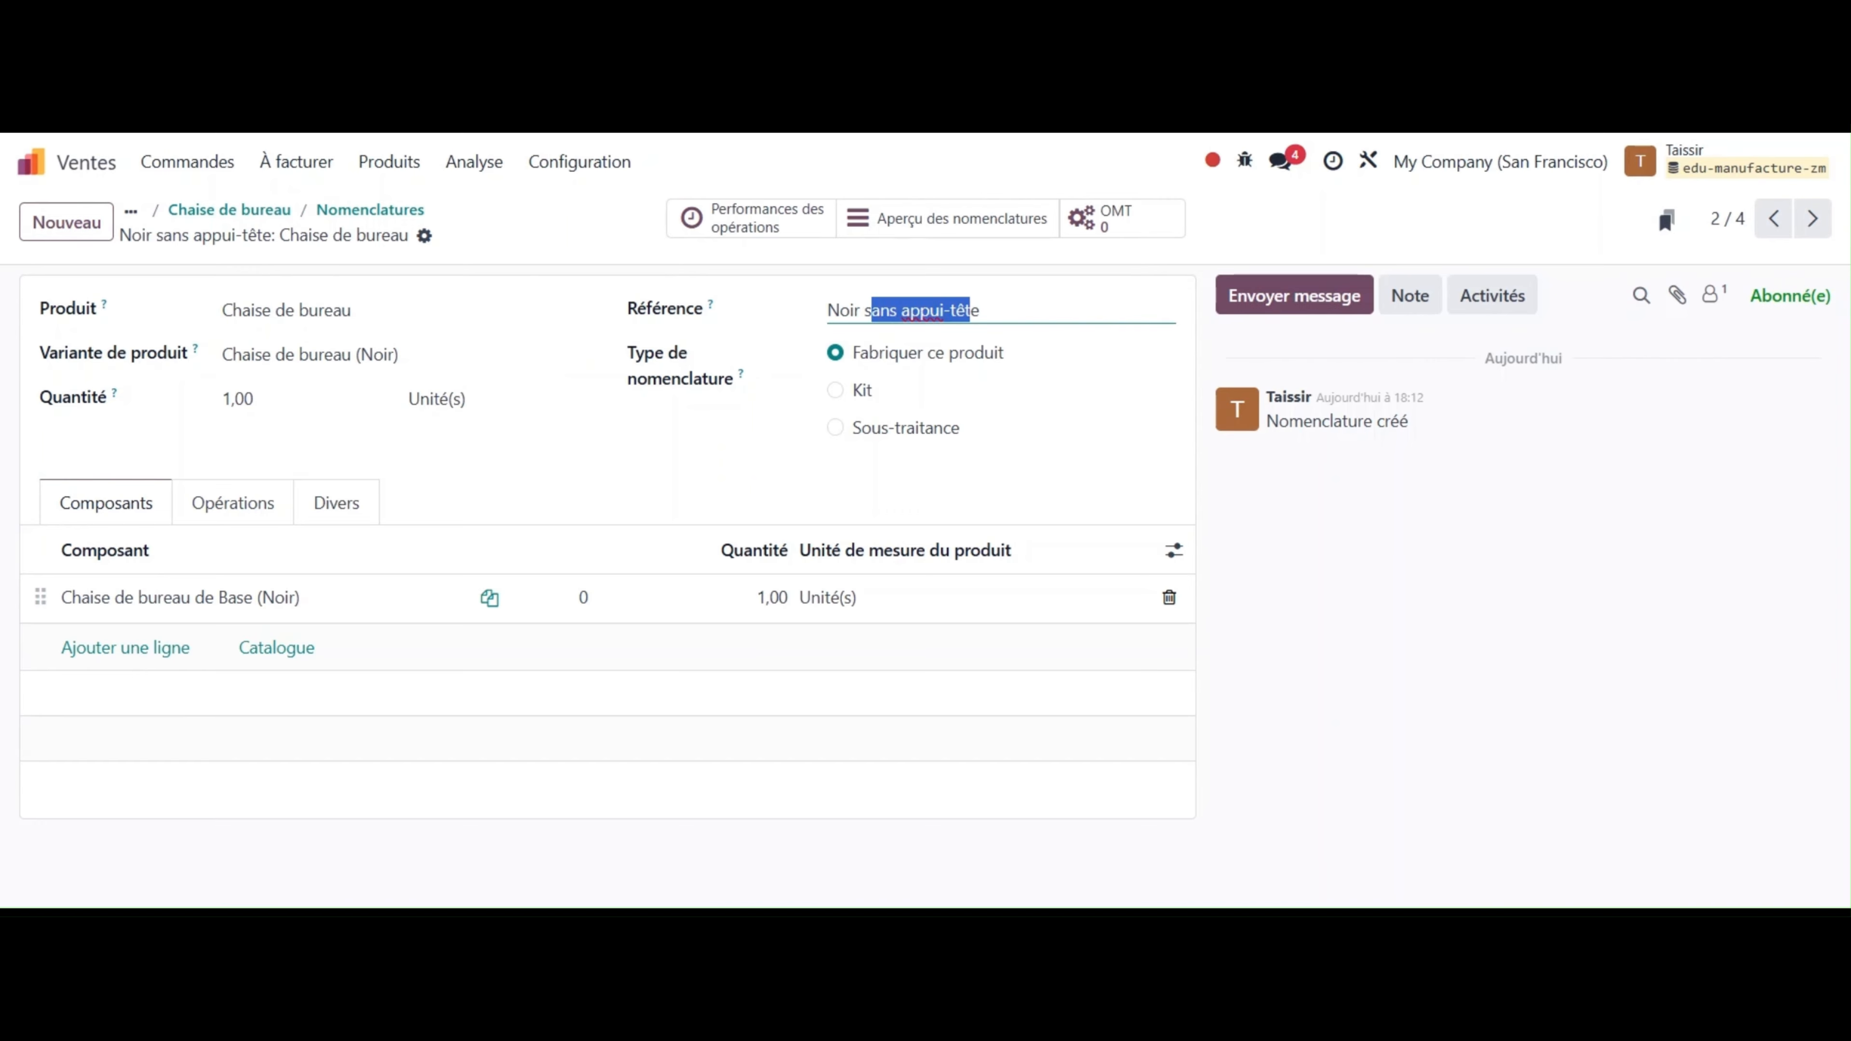
pyautogui.click(974, 312)
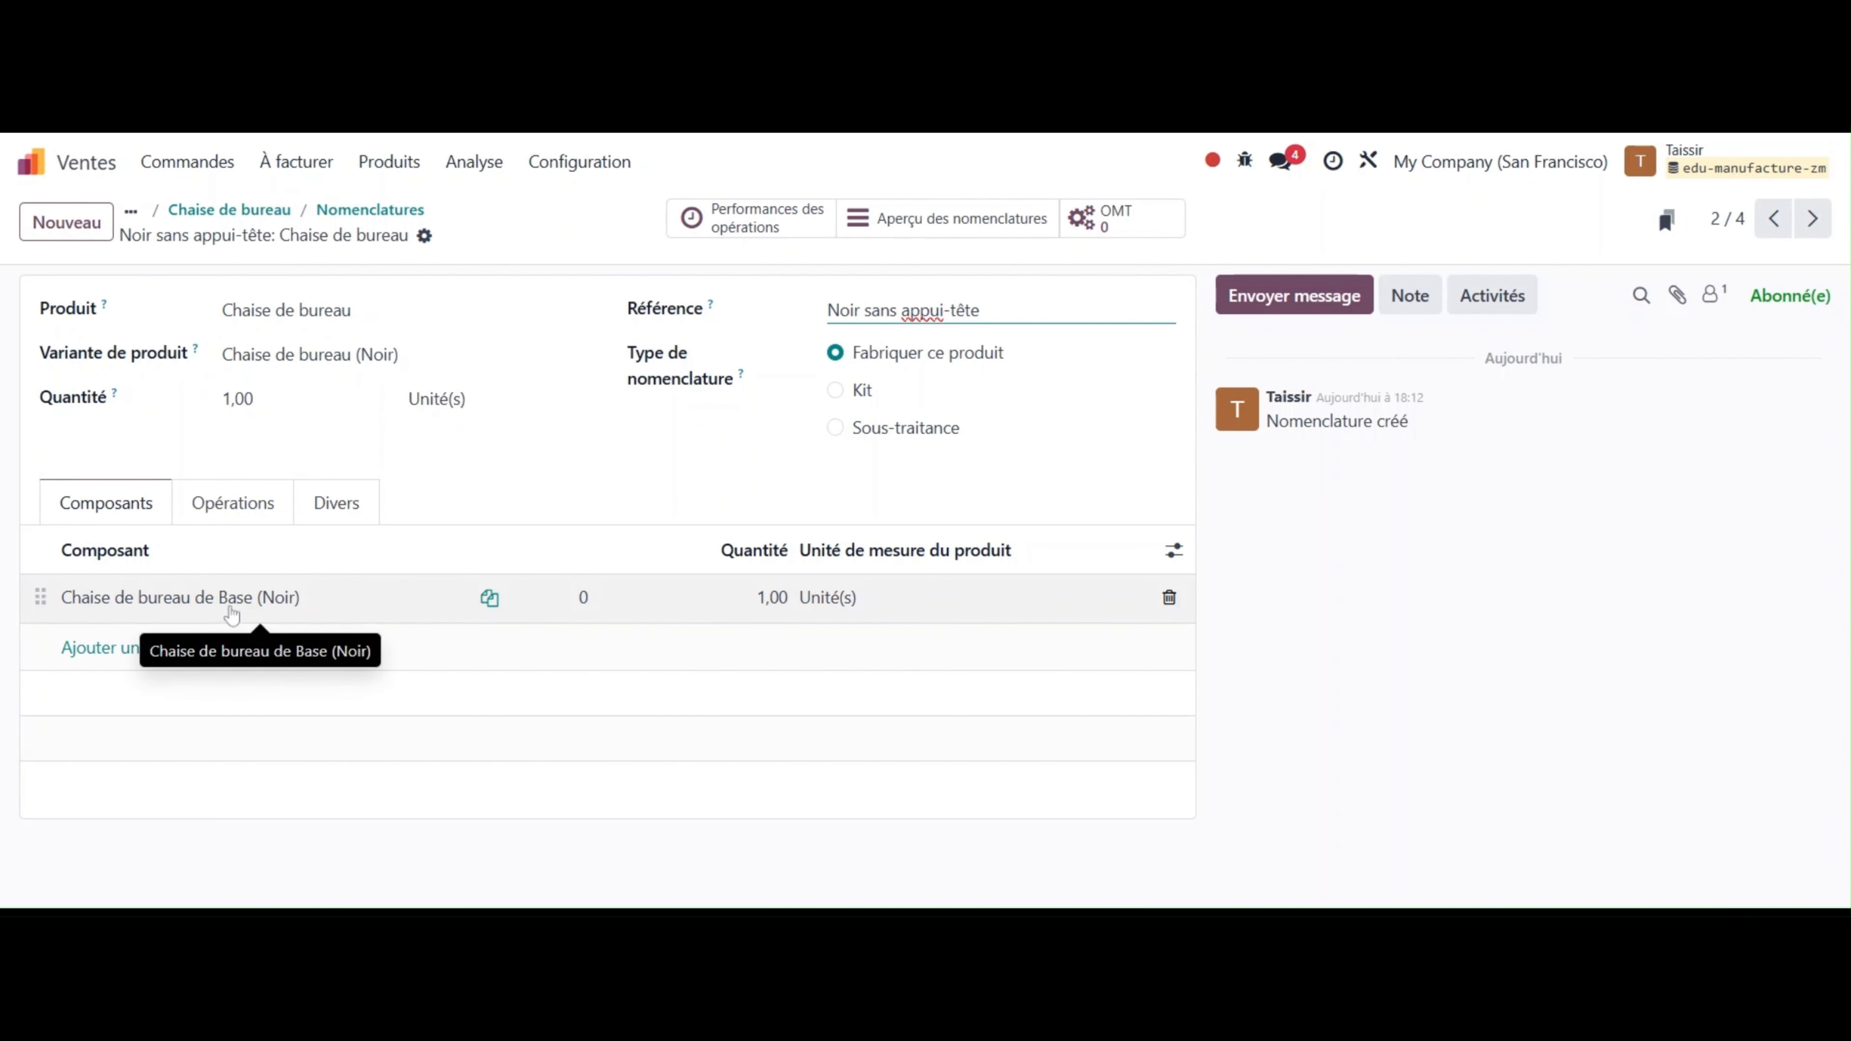
pyautogui.click(1810, 218)
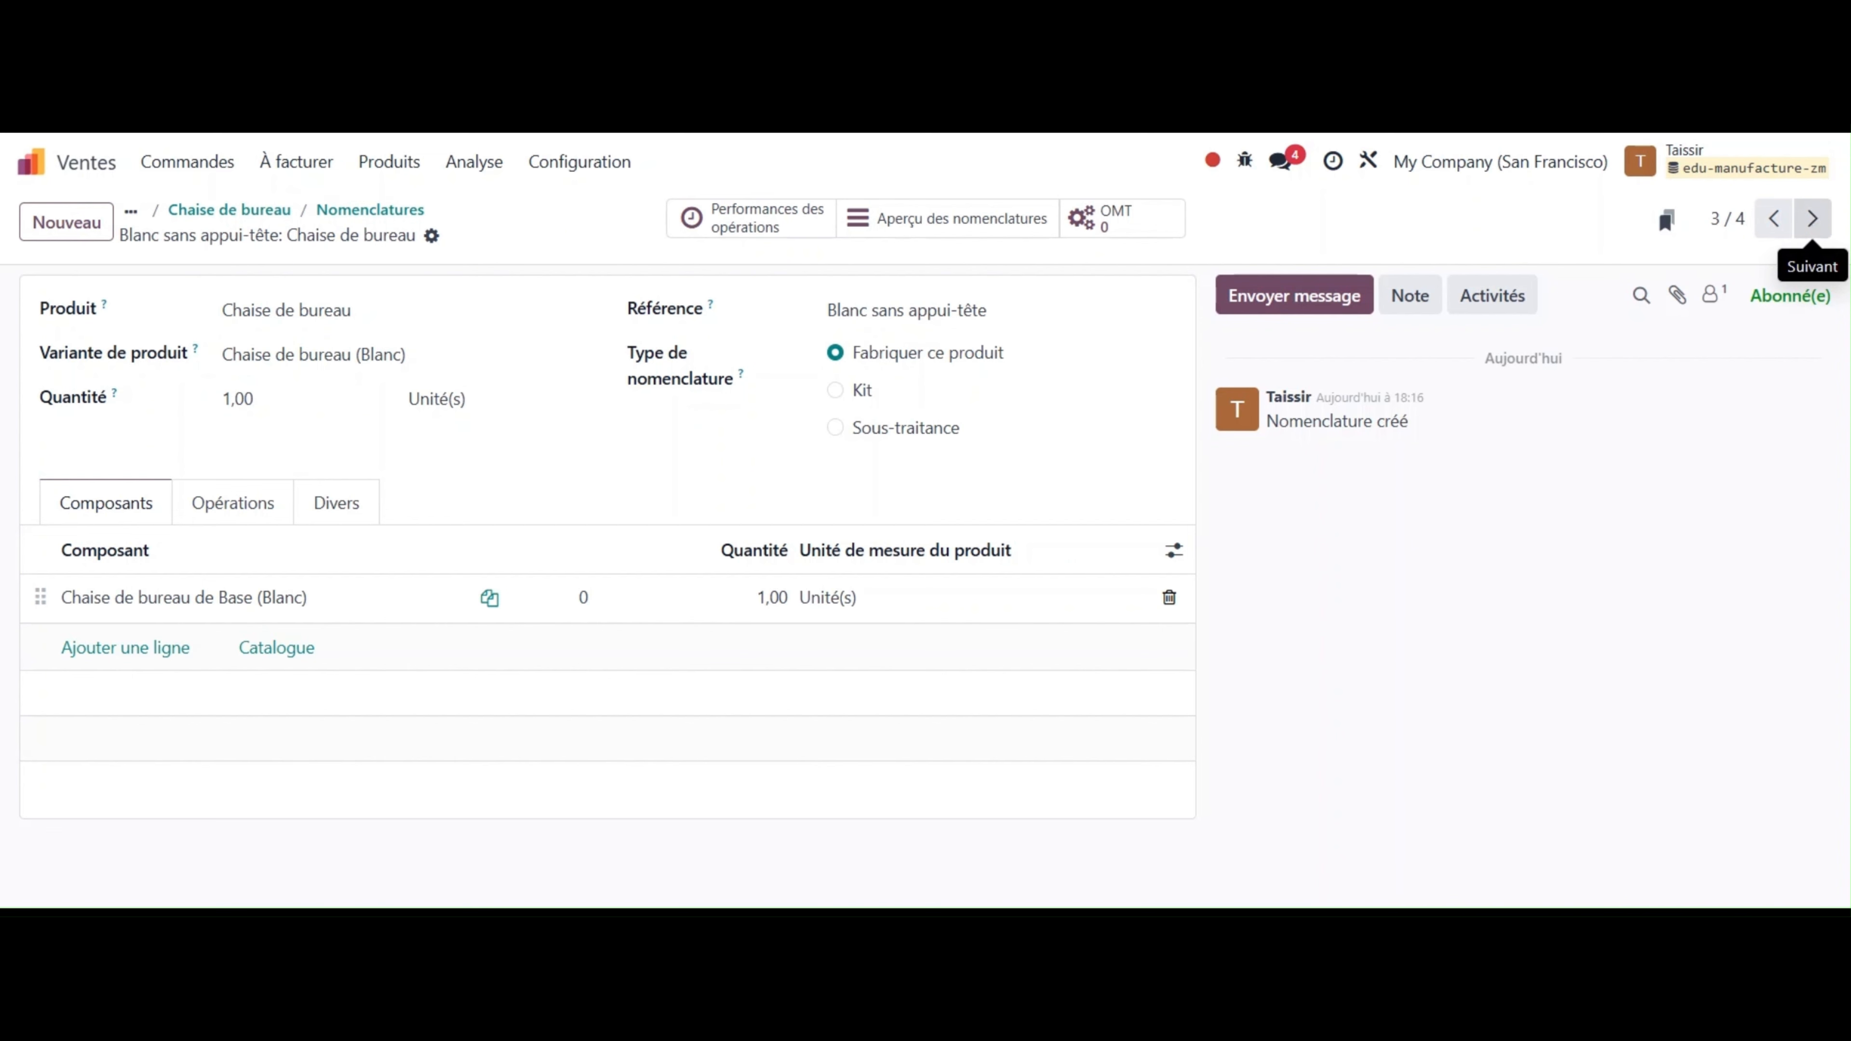
pyautogui.click(1812, 219)
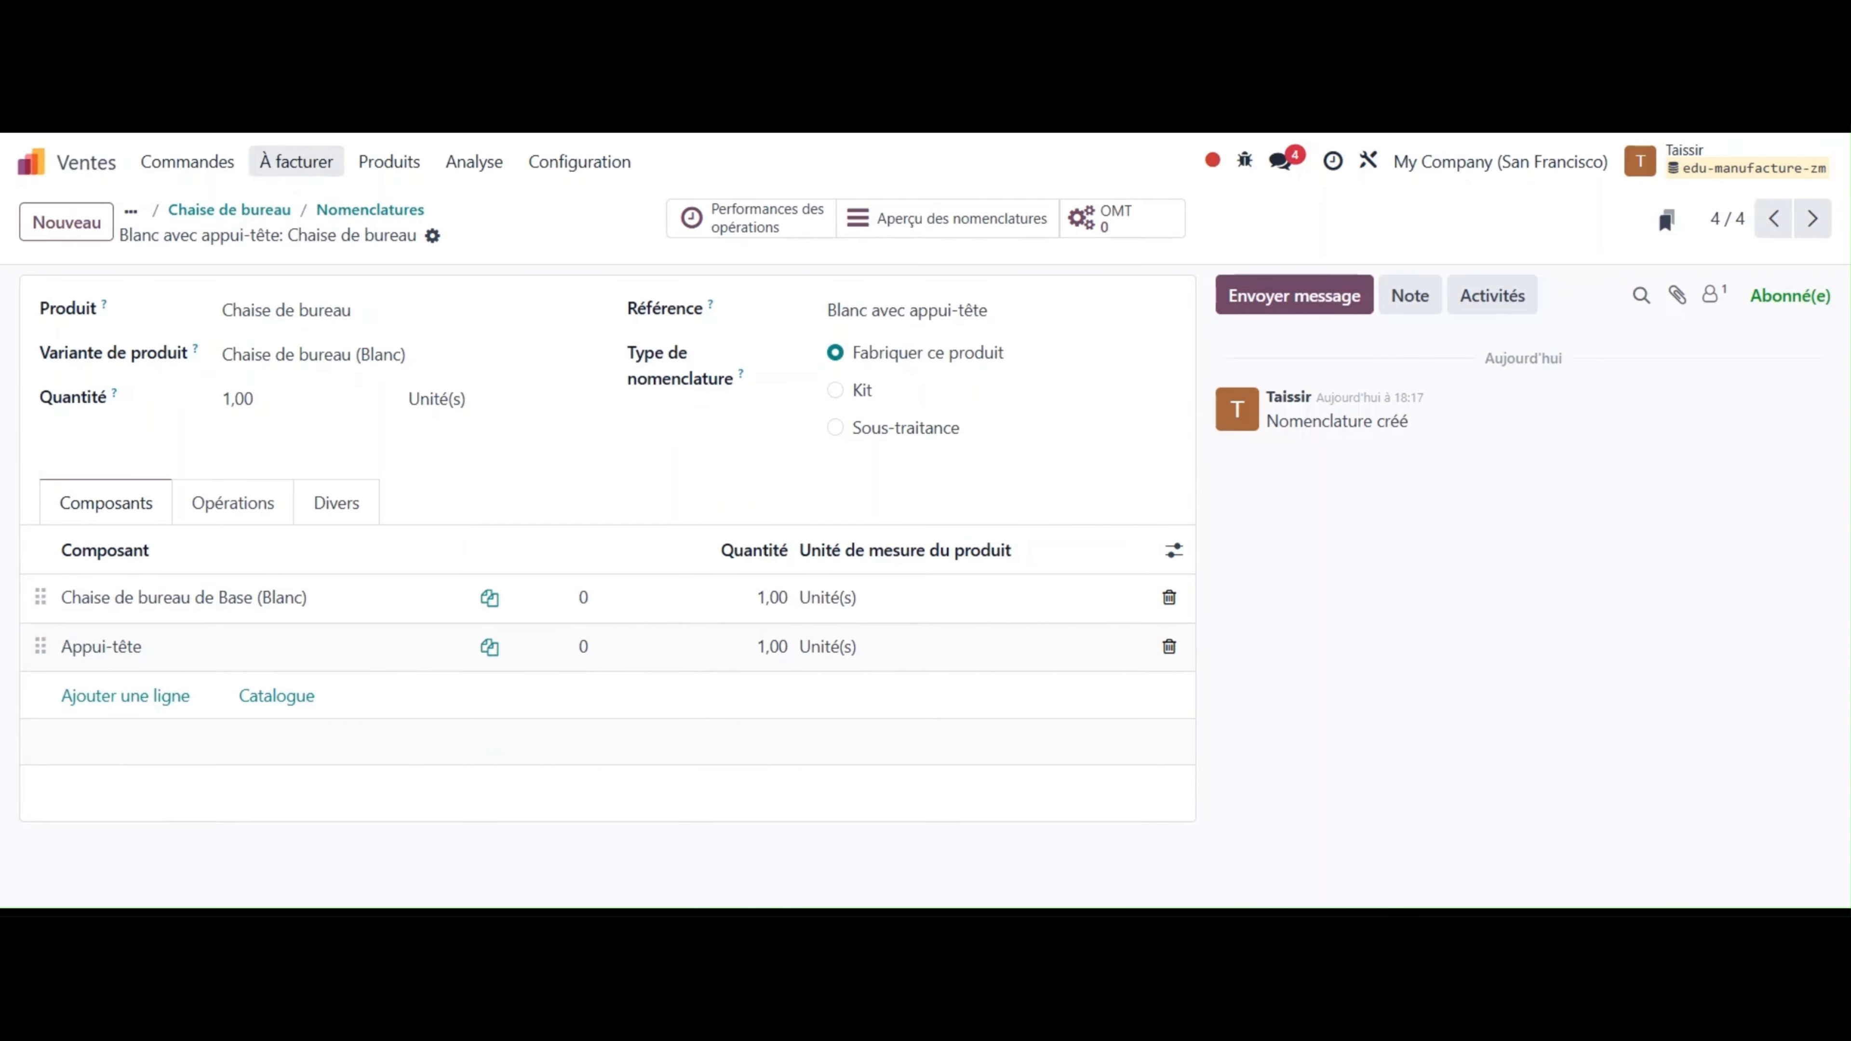
# Create a new sales quotation for the customer Azure Interior
pyautogui.click(188, 162)
pyautogui.click(175, 209)
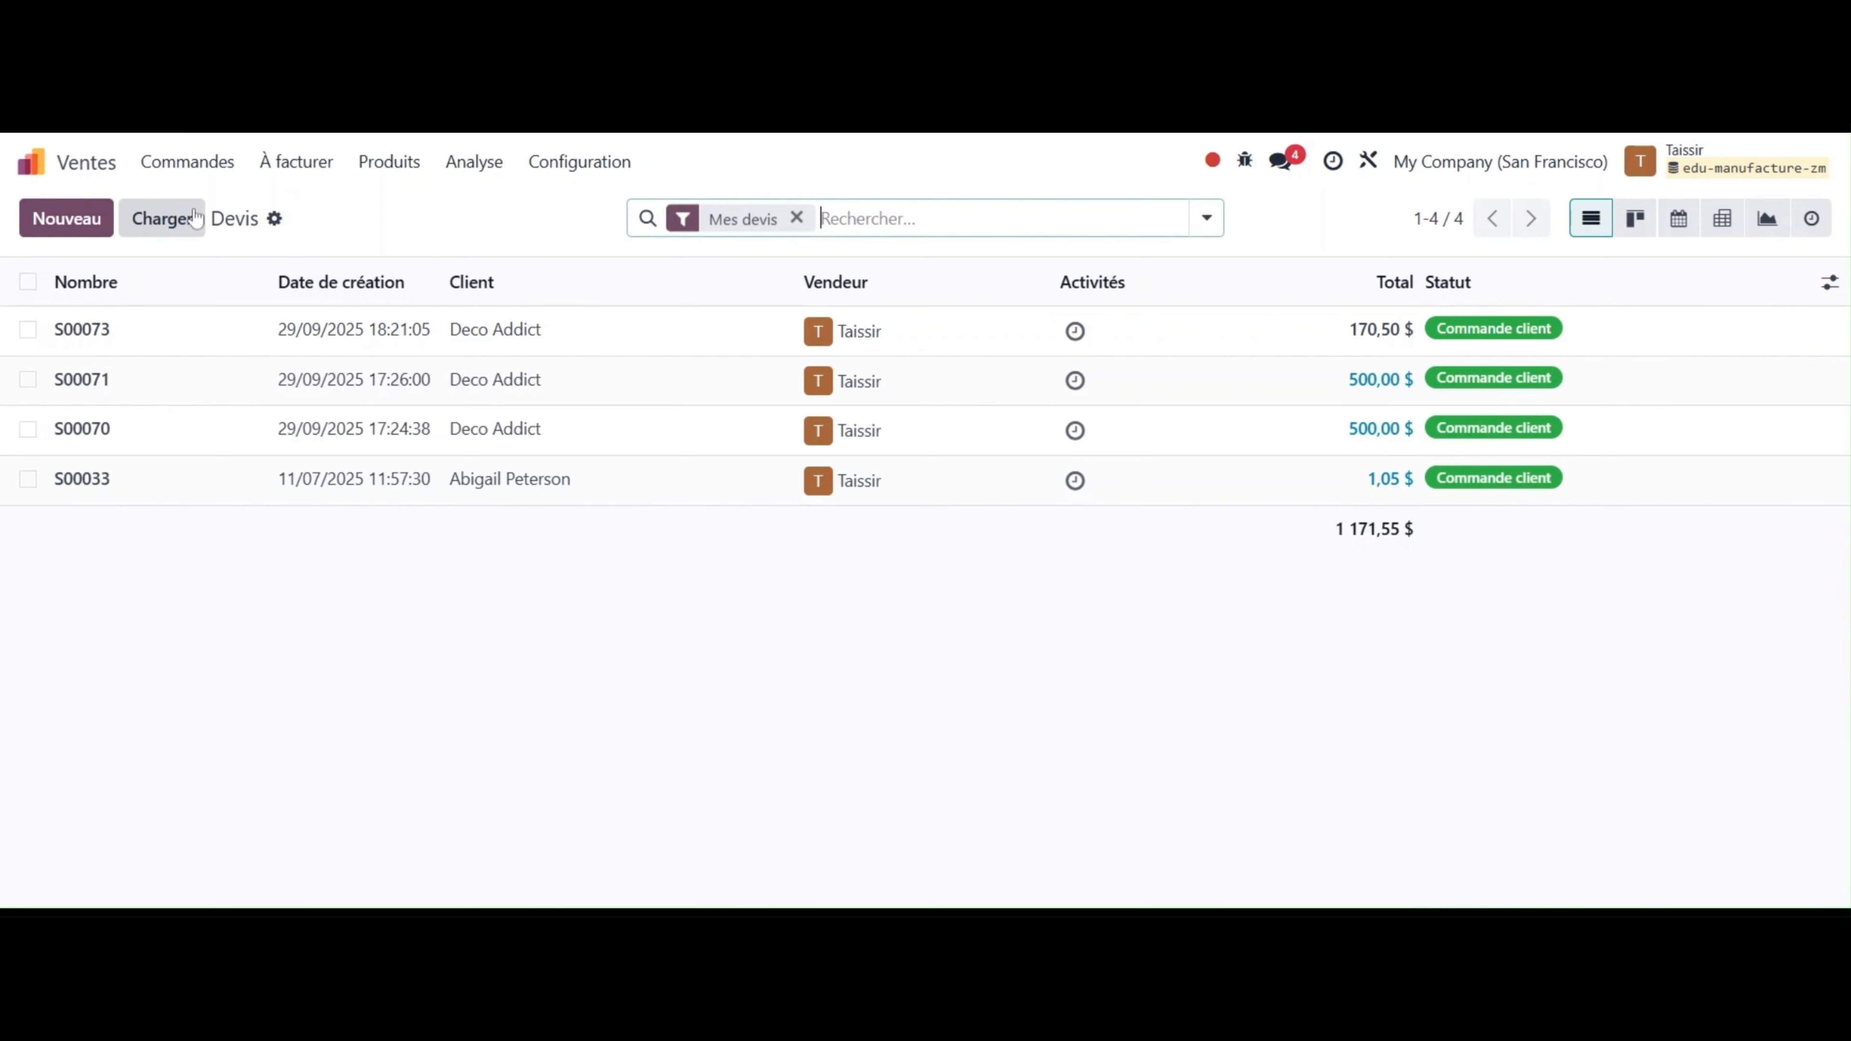
pyautogui.click(73, 217)
pyautogui.click(322, 423)
pyautogui.click(327, 503)
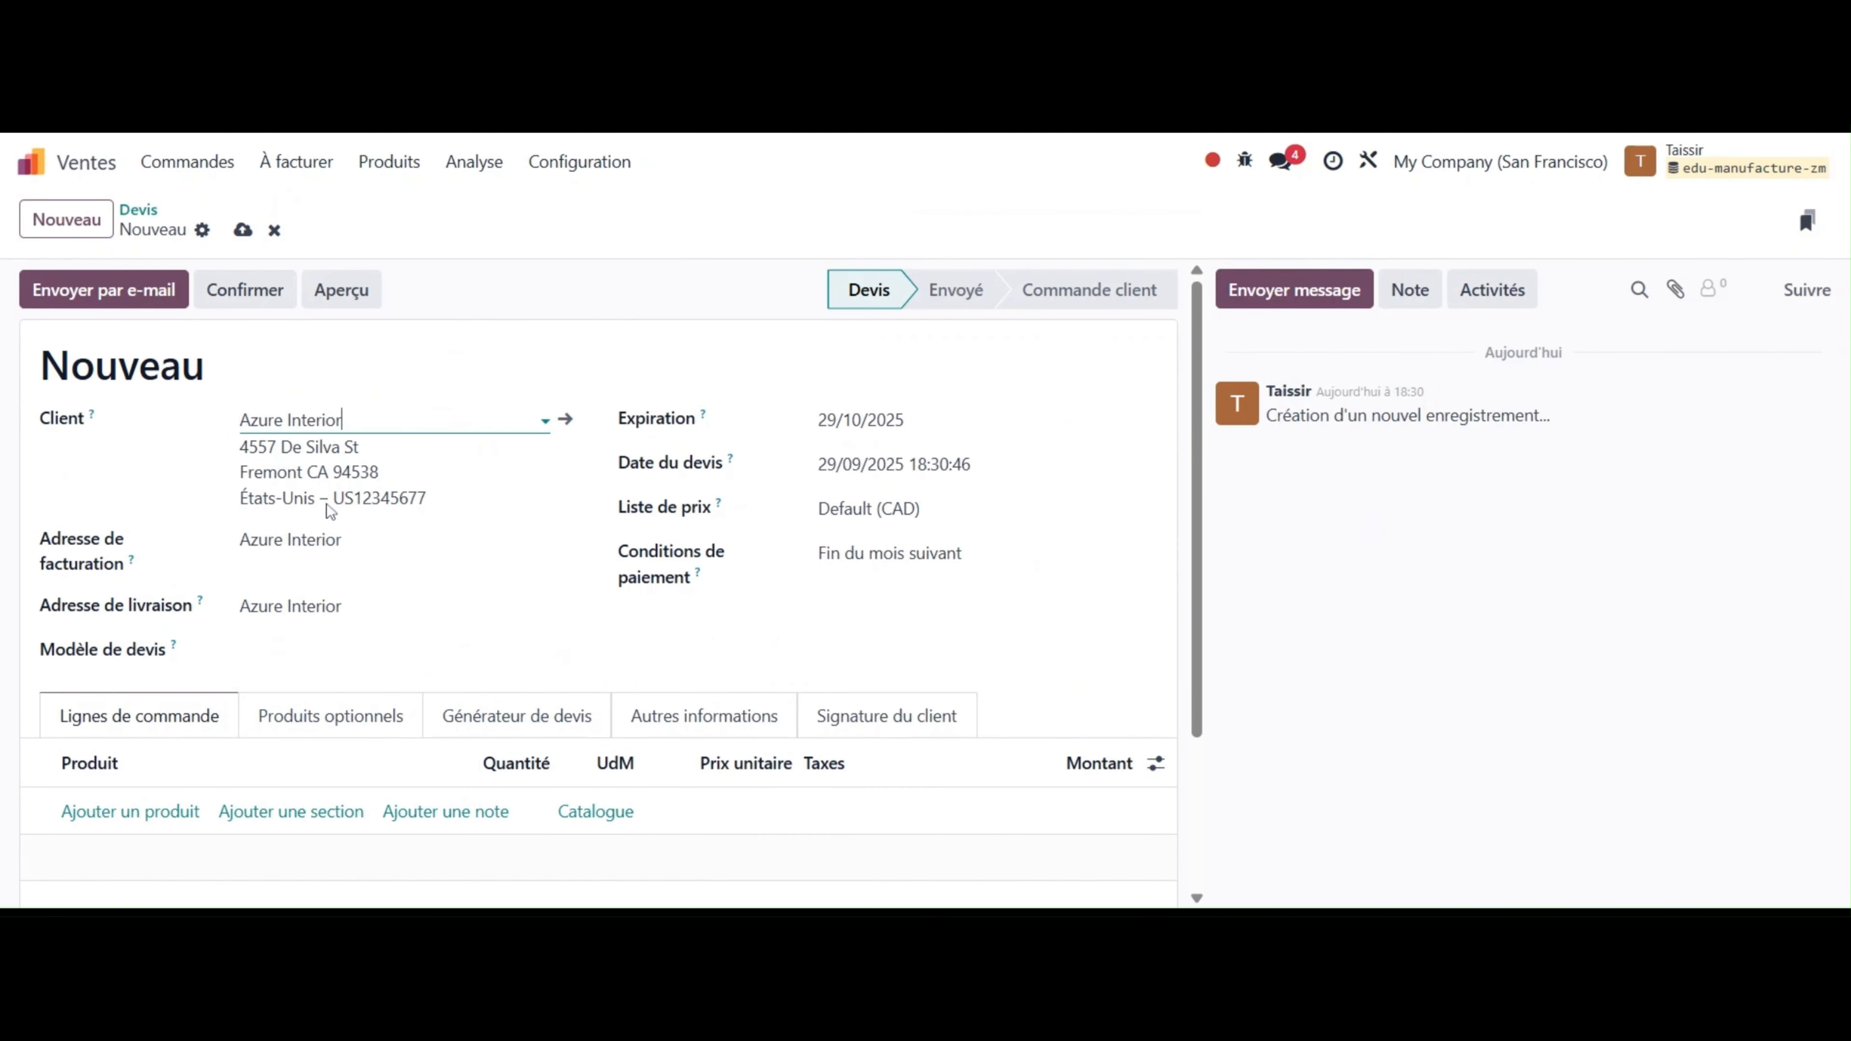
# Add one Chaise de bureau with Appui-tête Oui and color Noir to the quotation, and confirm it as a sales order
pyautogui.scroll(-3, 328, 510)
pyautogui.click(127, 603)
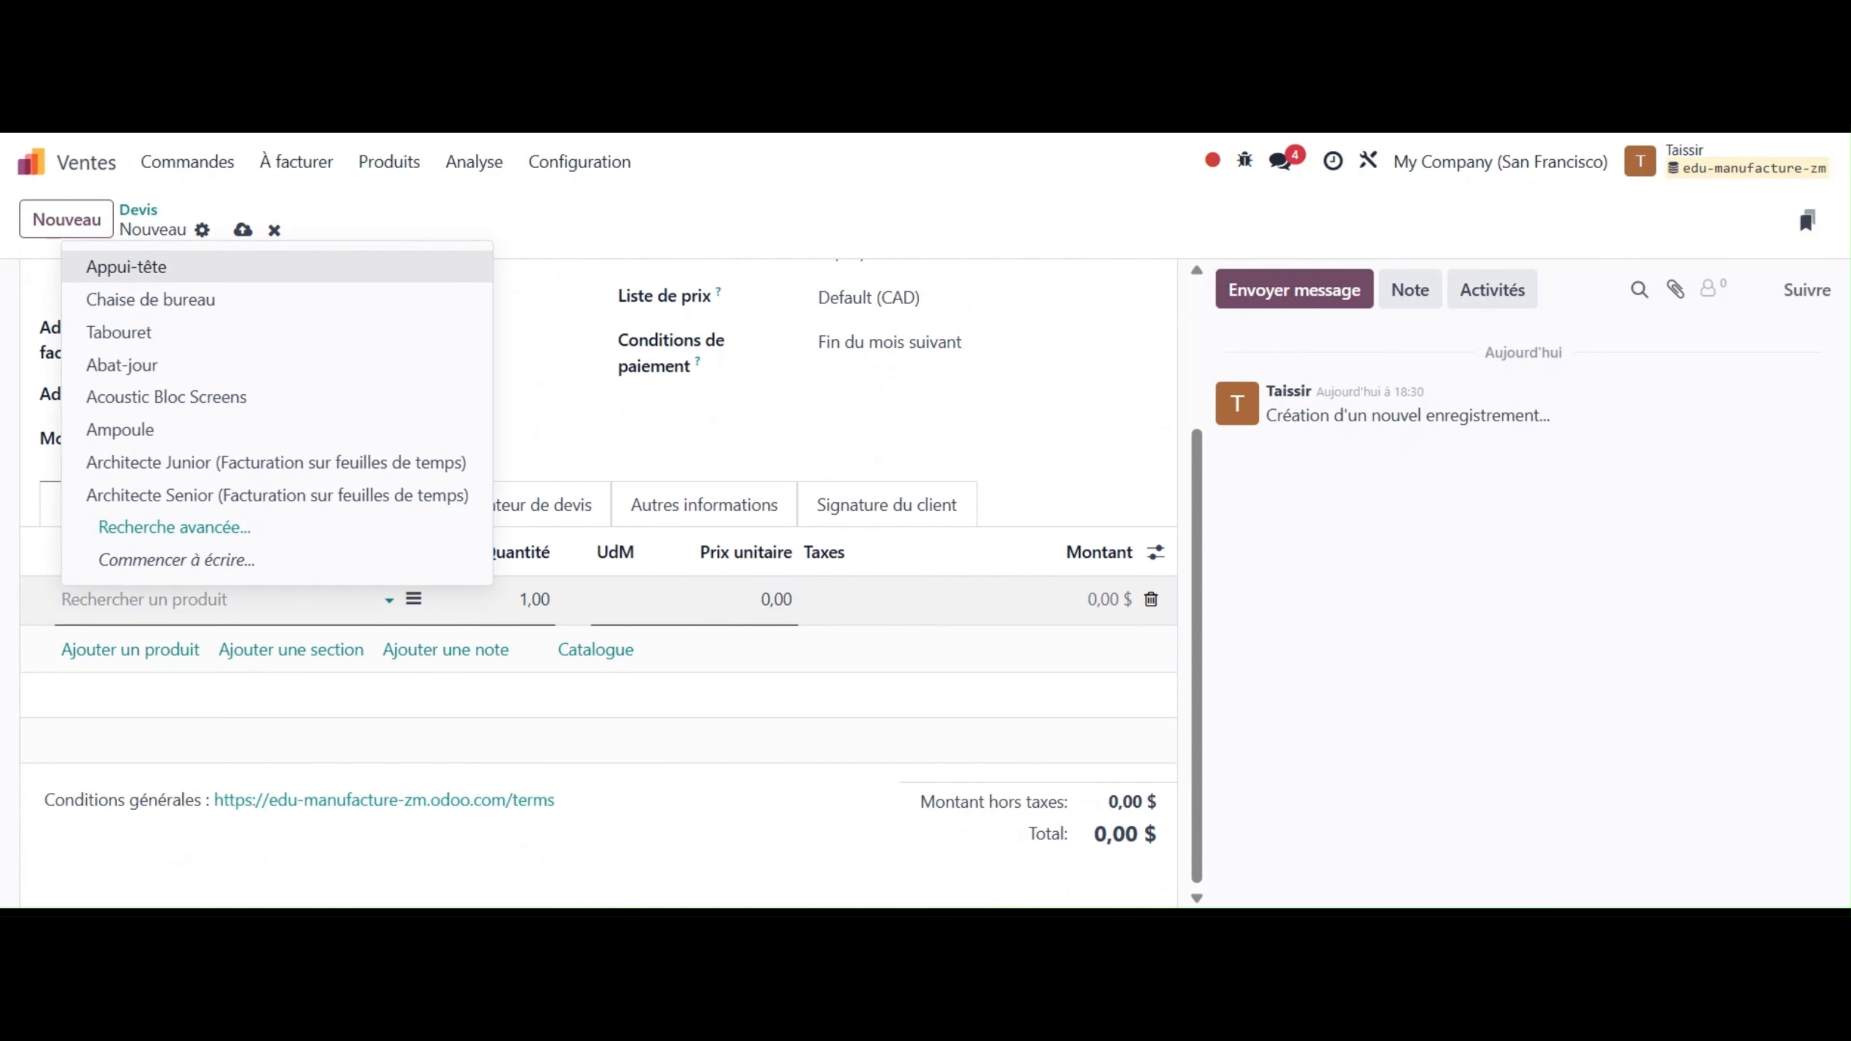
pyautogui.click(157, 299)
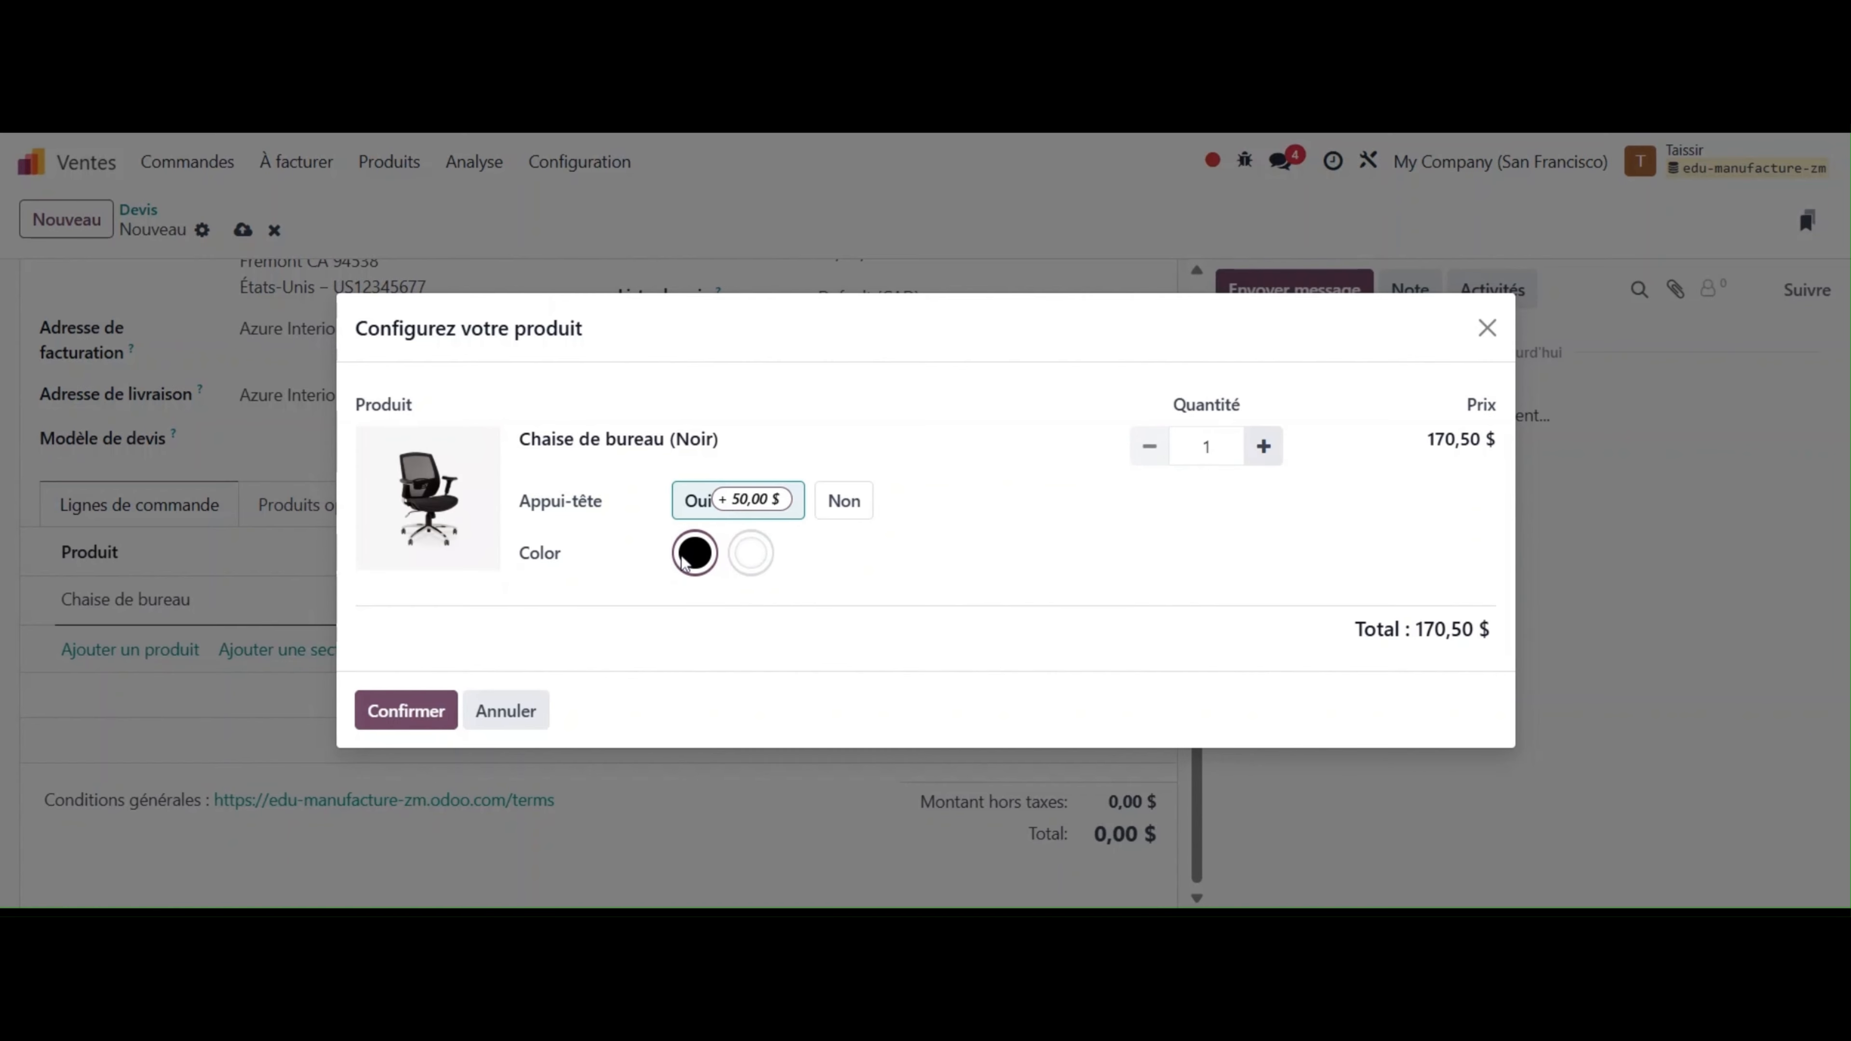
pyautogui.click(409, 711)
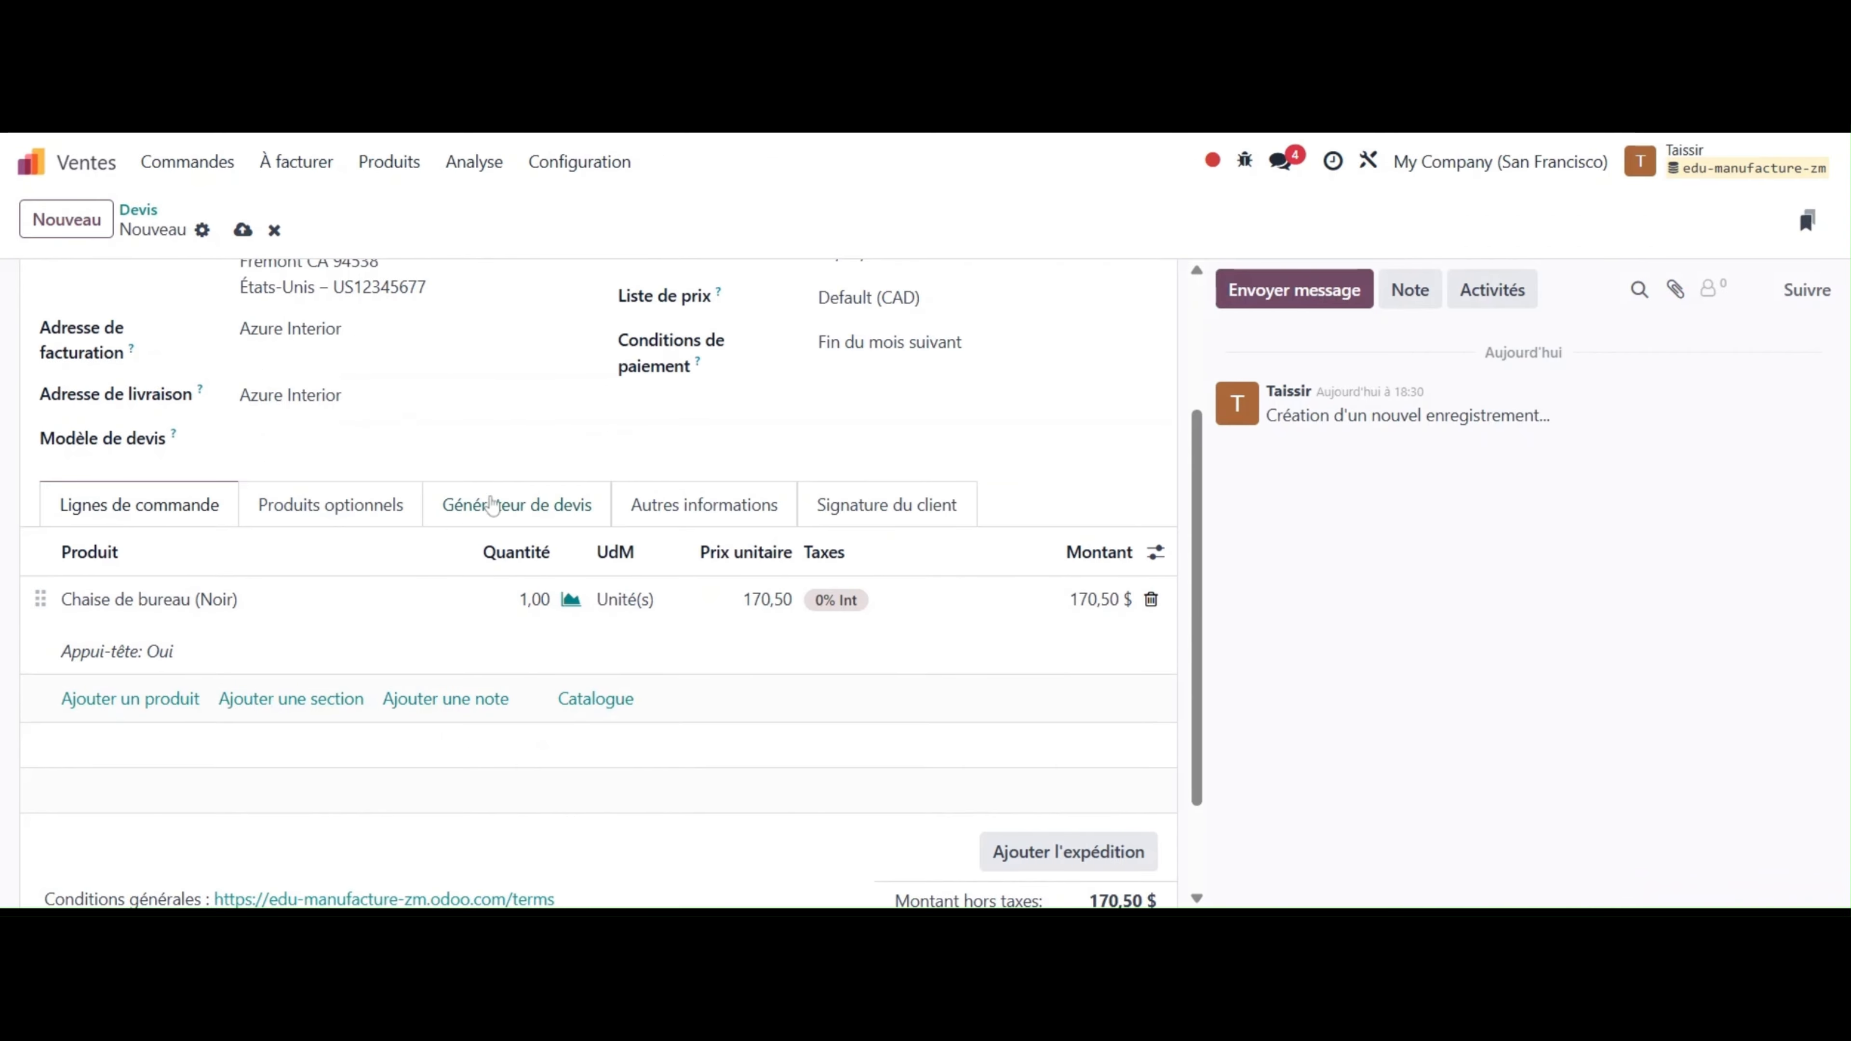
pyautogui.scroll(3, 510, 584)
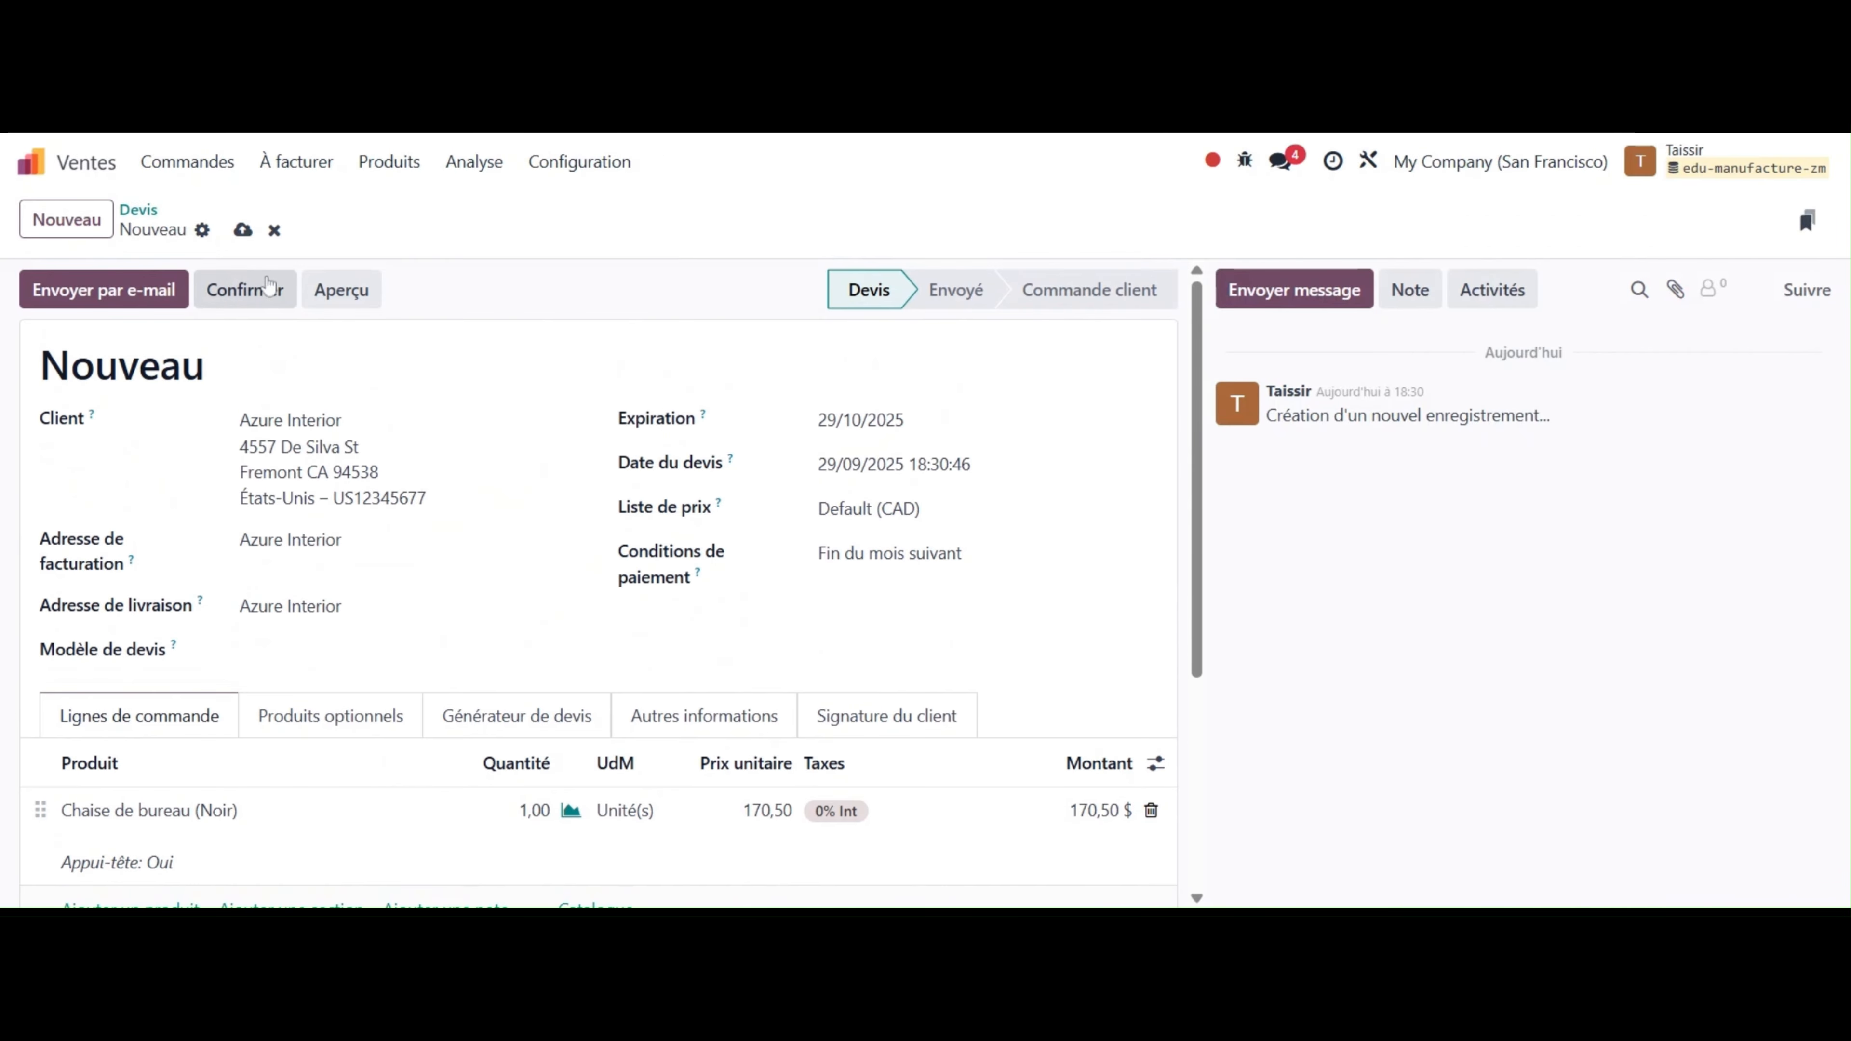
pyautogui.click(251, 295)
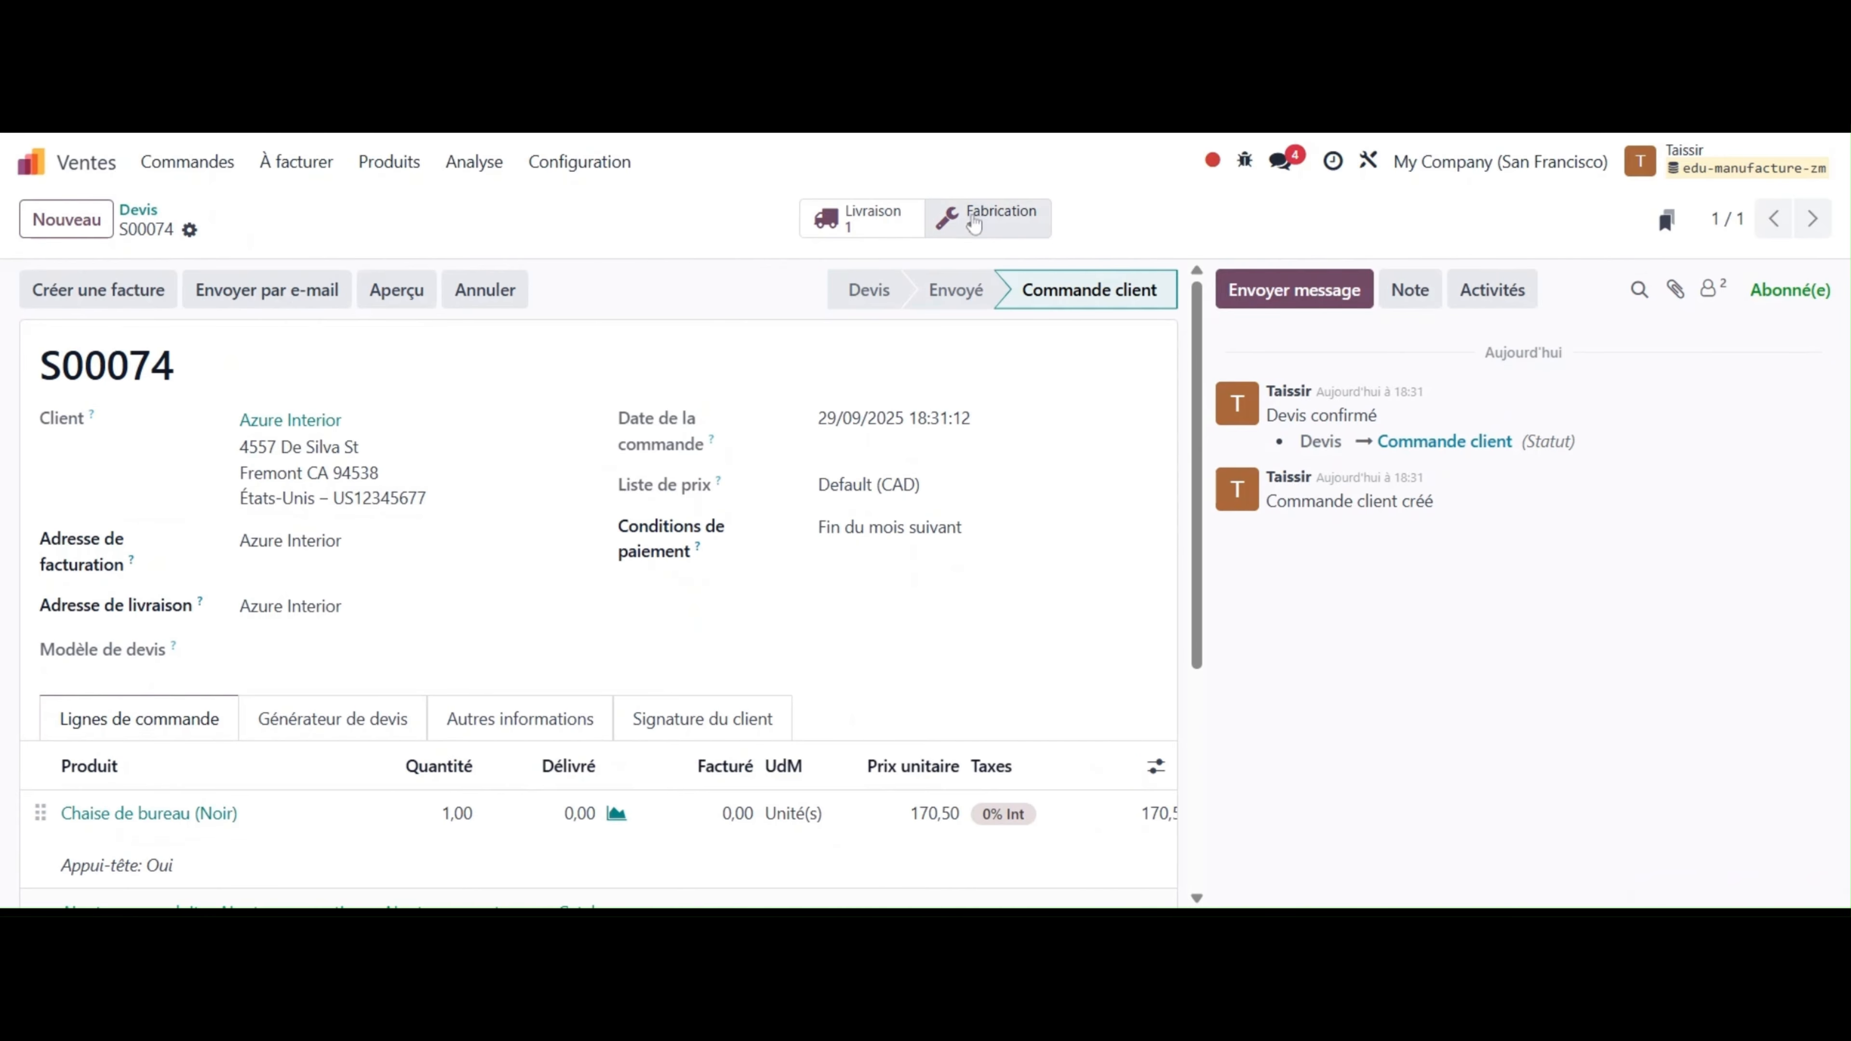
# Review the bill of materials and components on the office chair's manufacturing order, and return to the sales order
pyautogui.click(1000, 222)
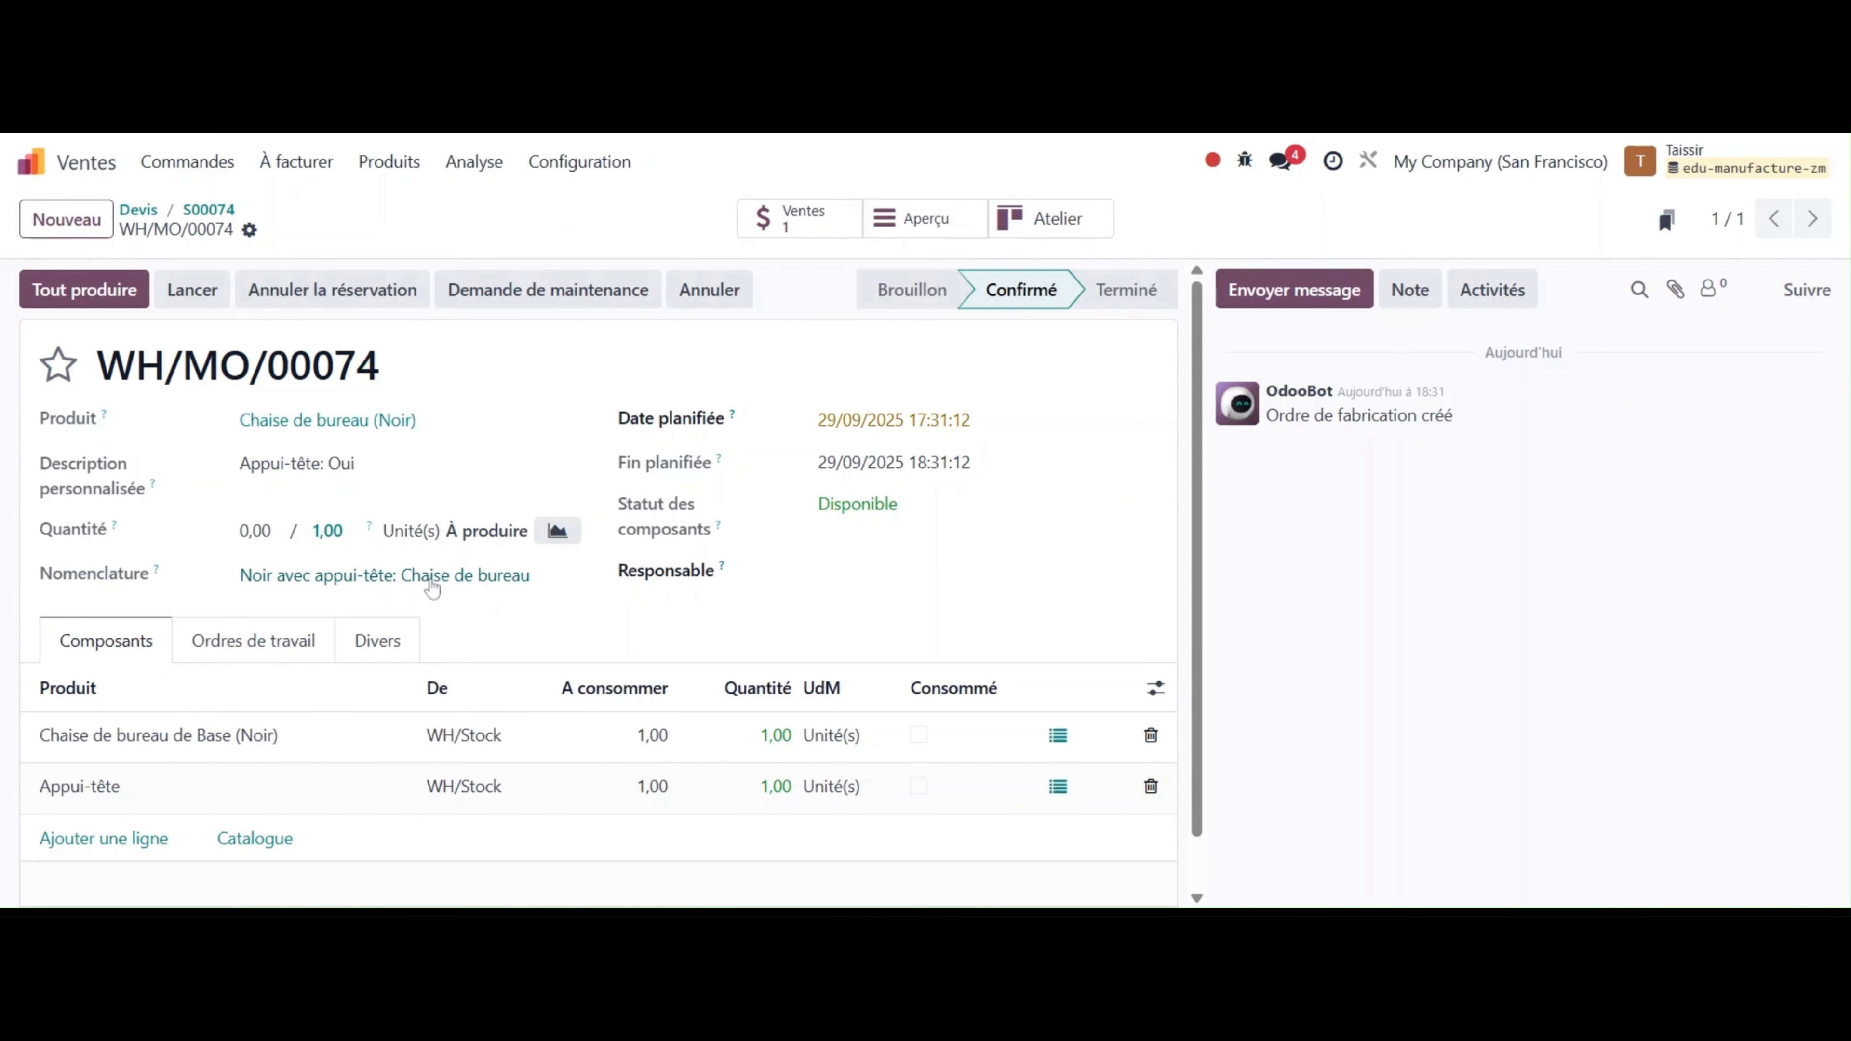
pyautogui.scroll(-1, 690, 637)
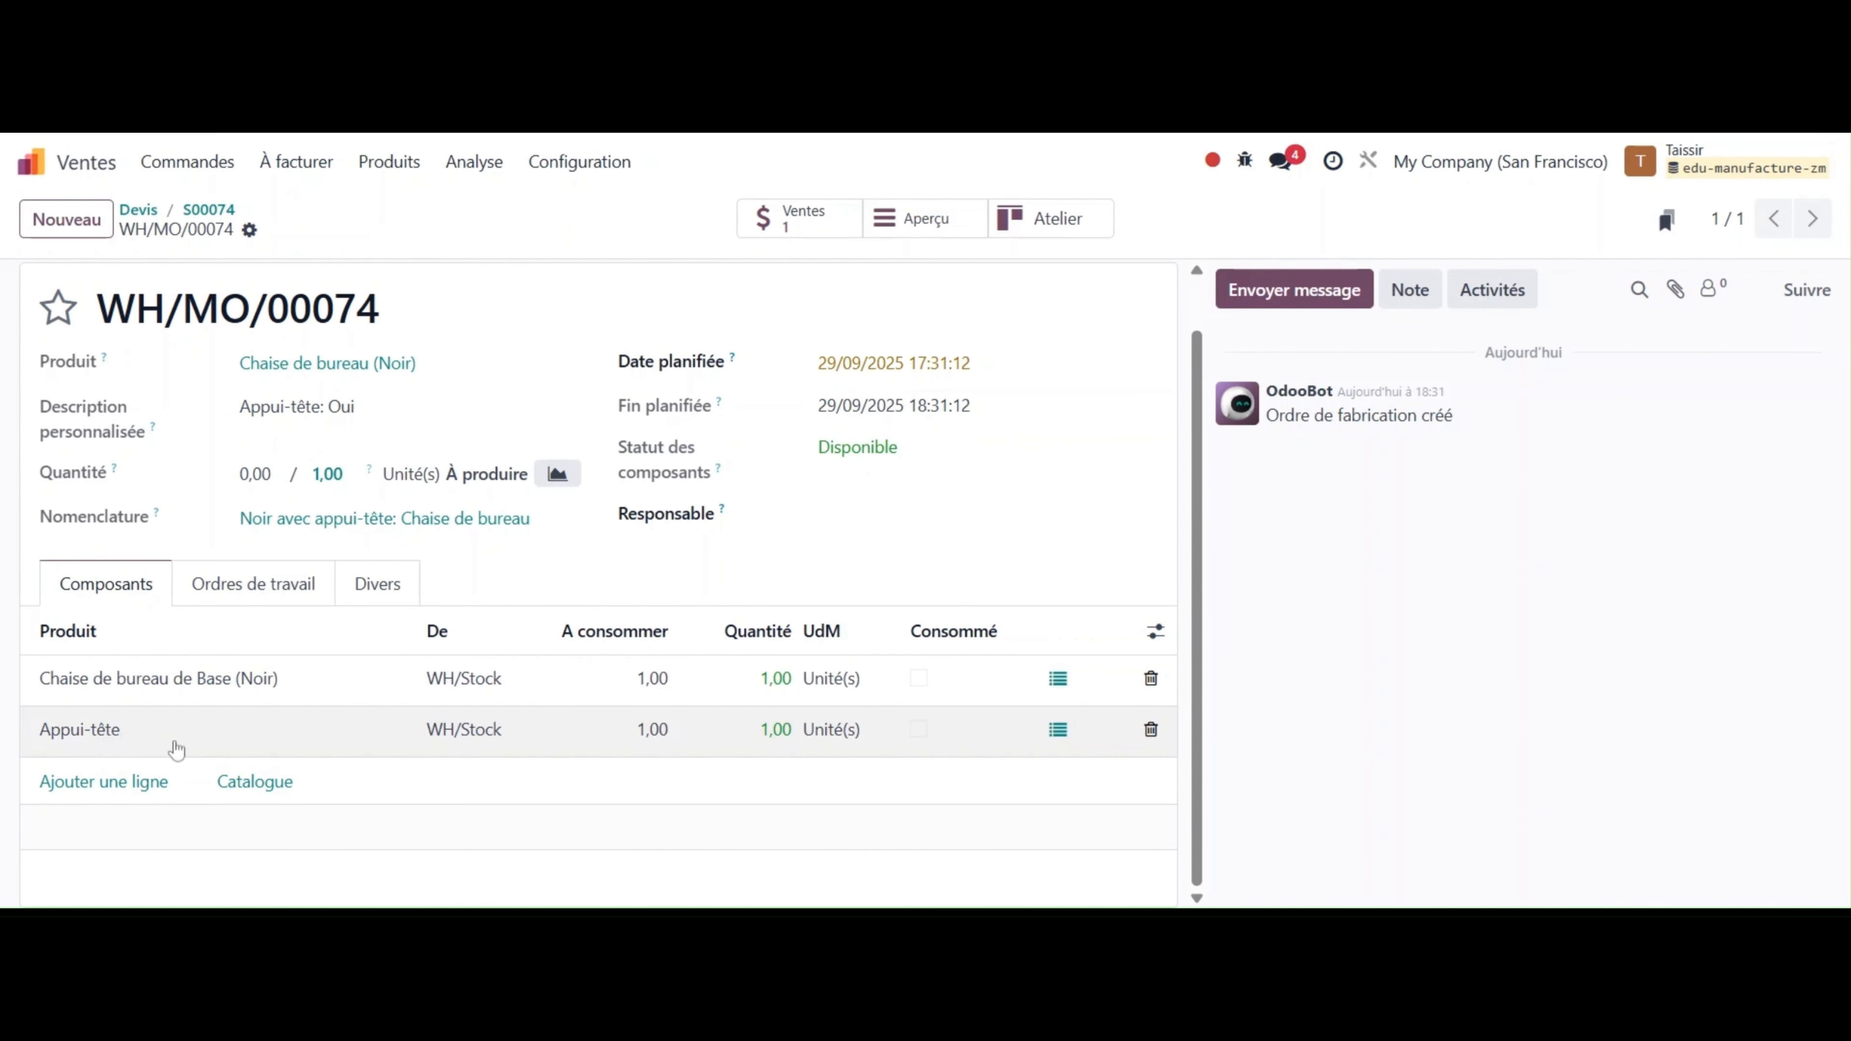
pyautogui.scroll(1, 593, 611)
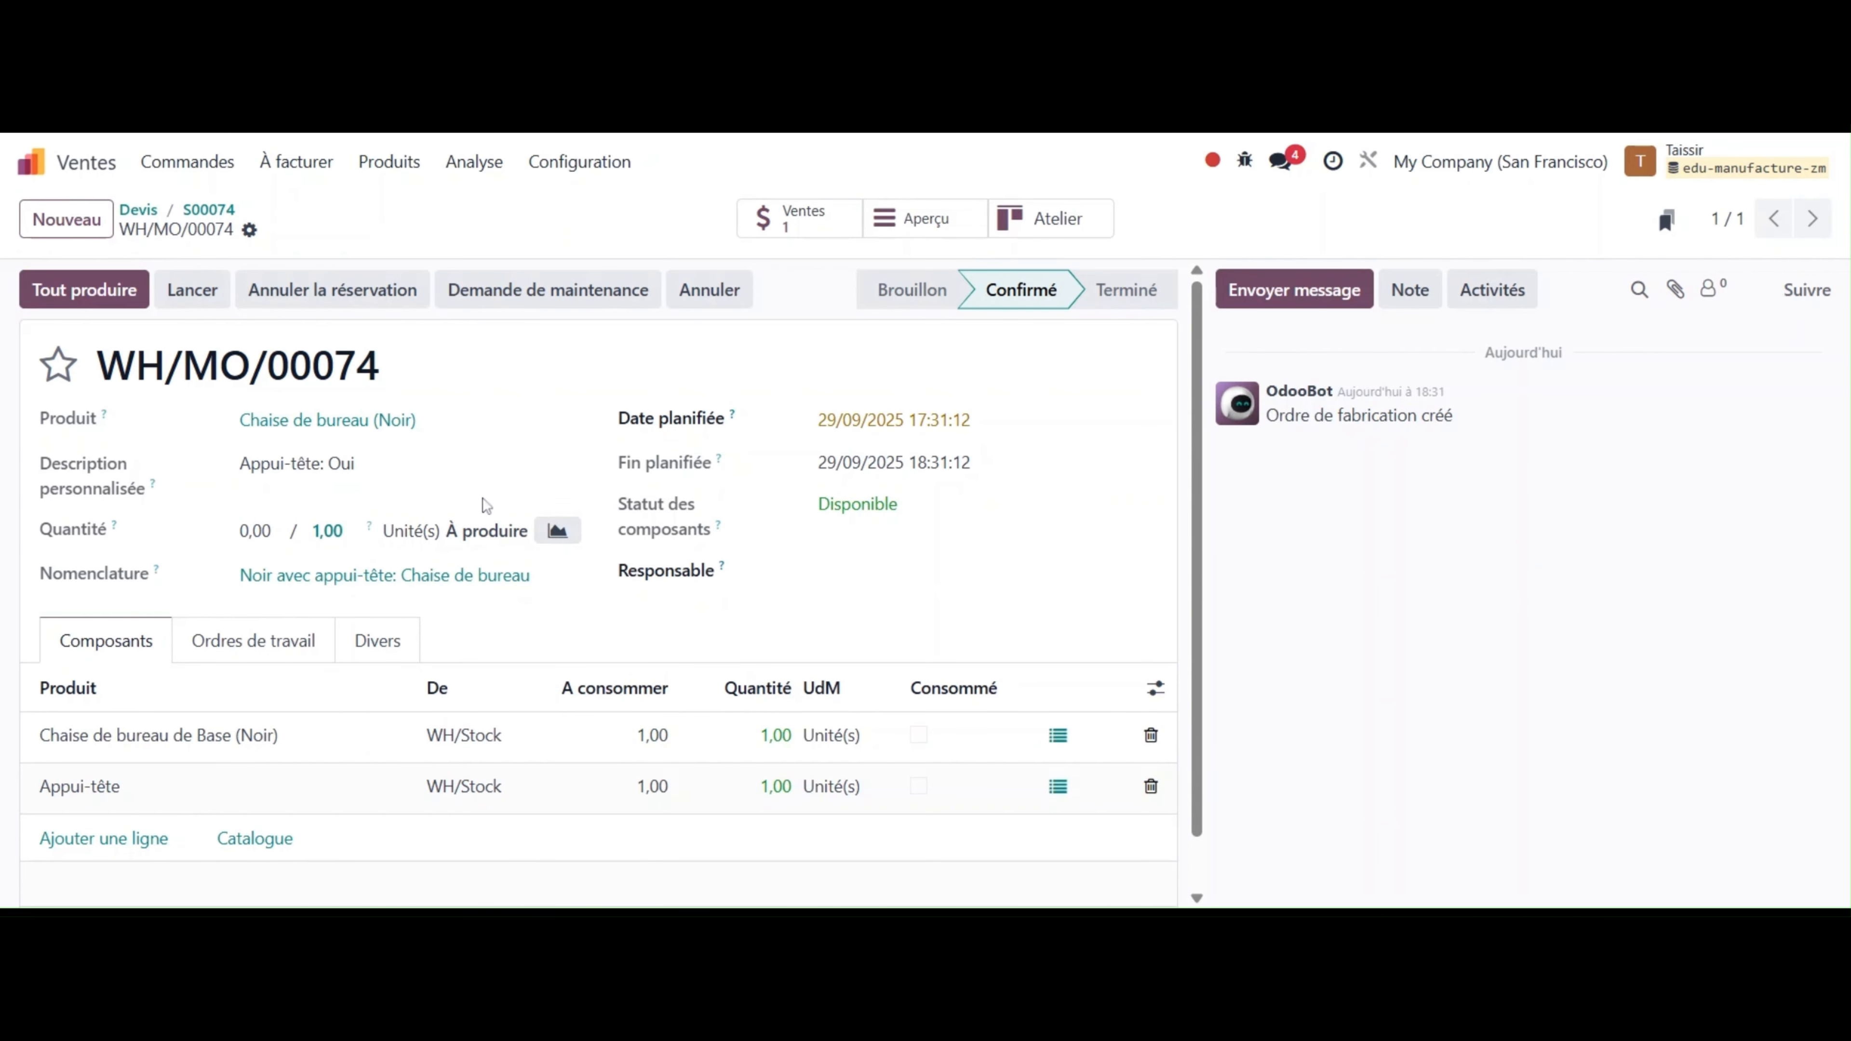
pyautogui.click(199, 212)
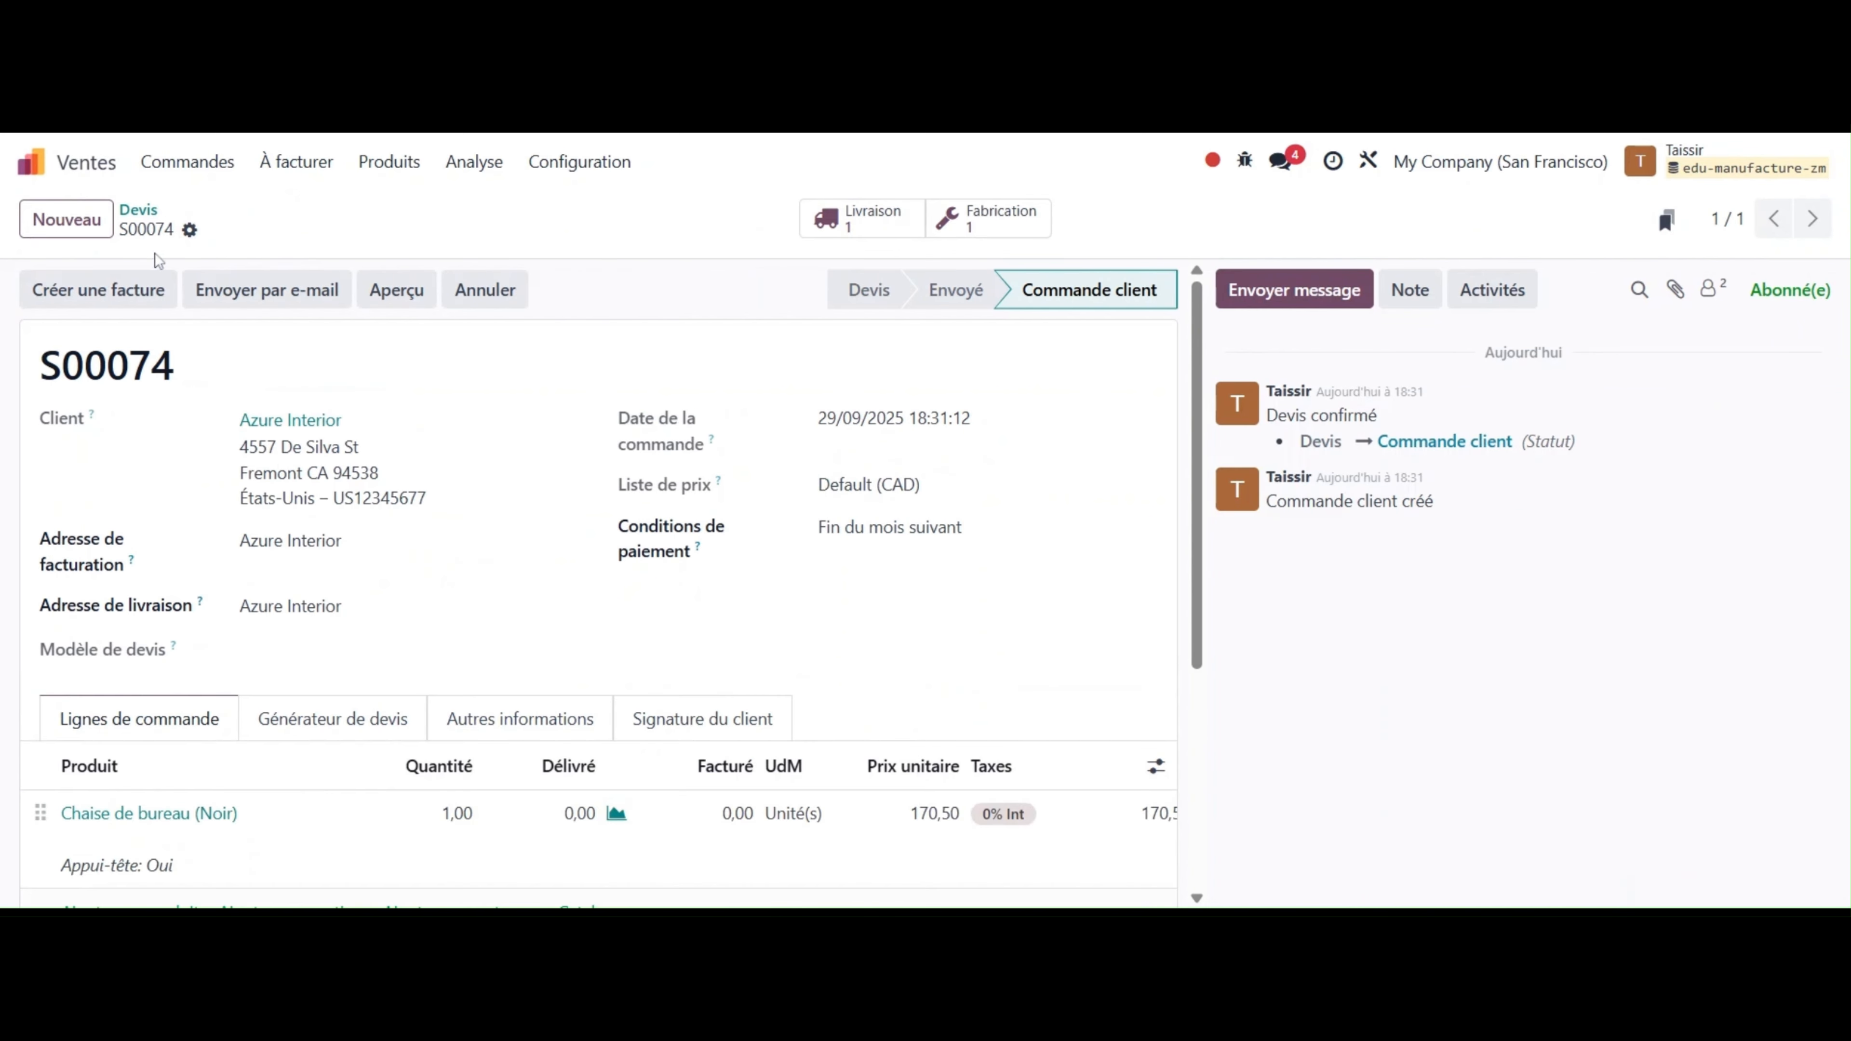
# Create another sales quotation for the customer Azure Interior
pyautogui.click(67, 220)
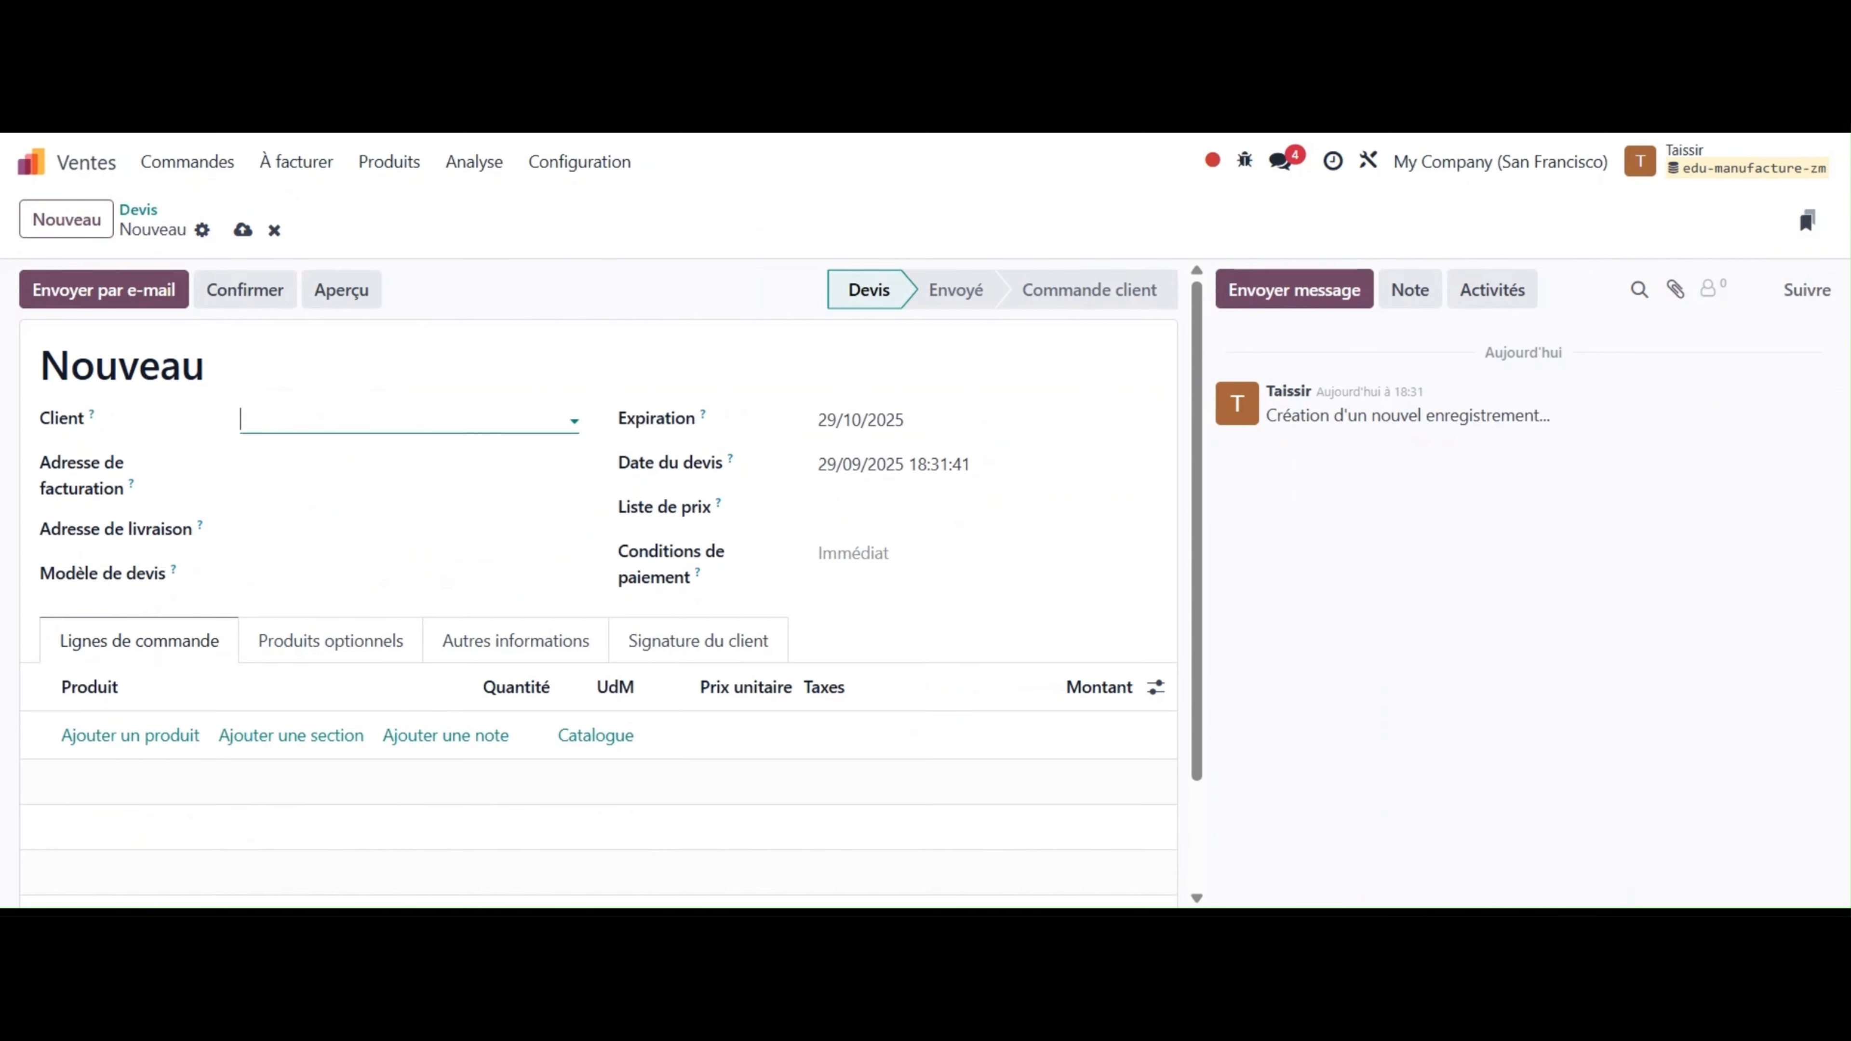
pyautogui.click(357, 421)
pyautogui.click(357, 493)
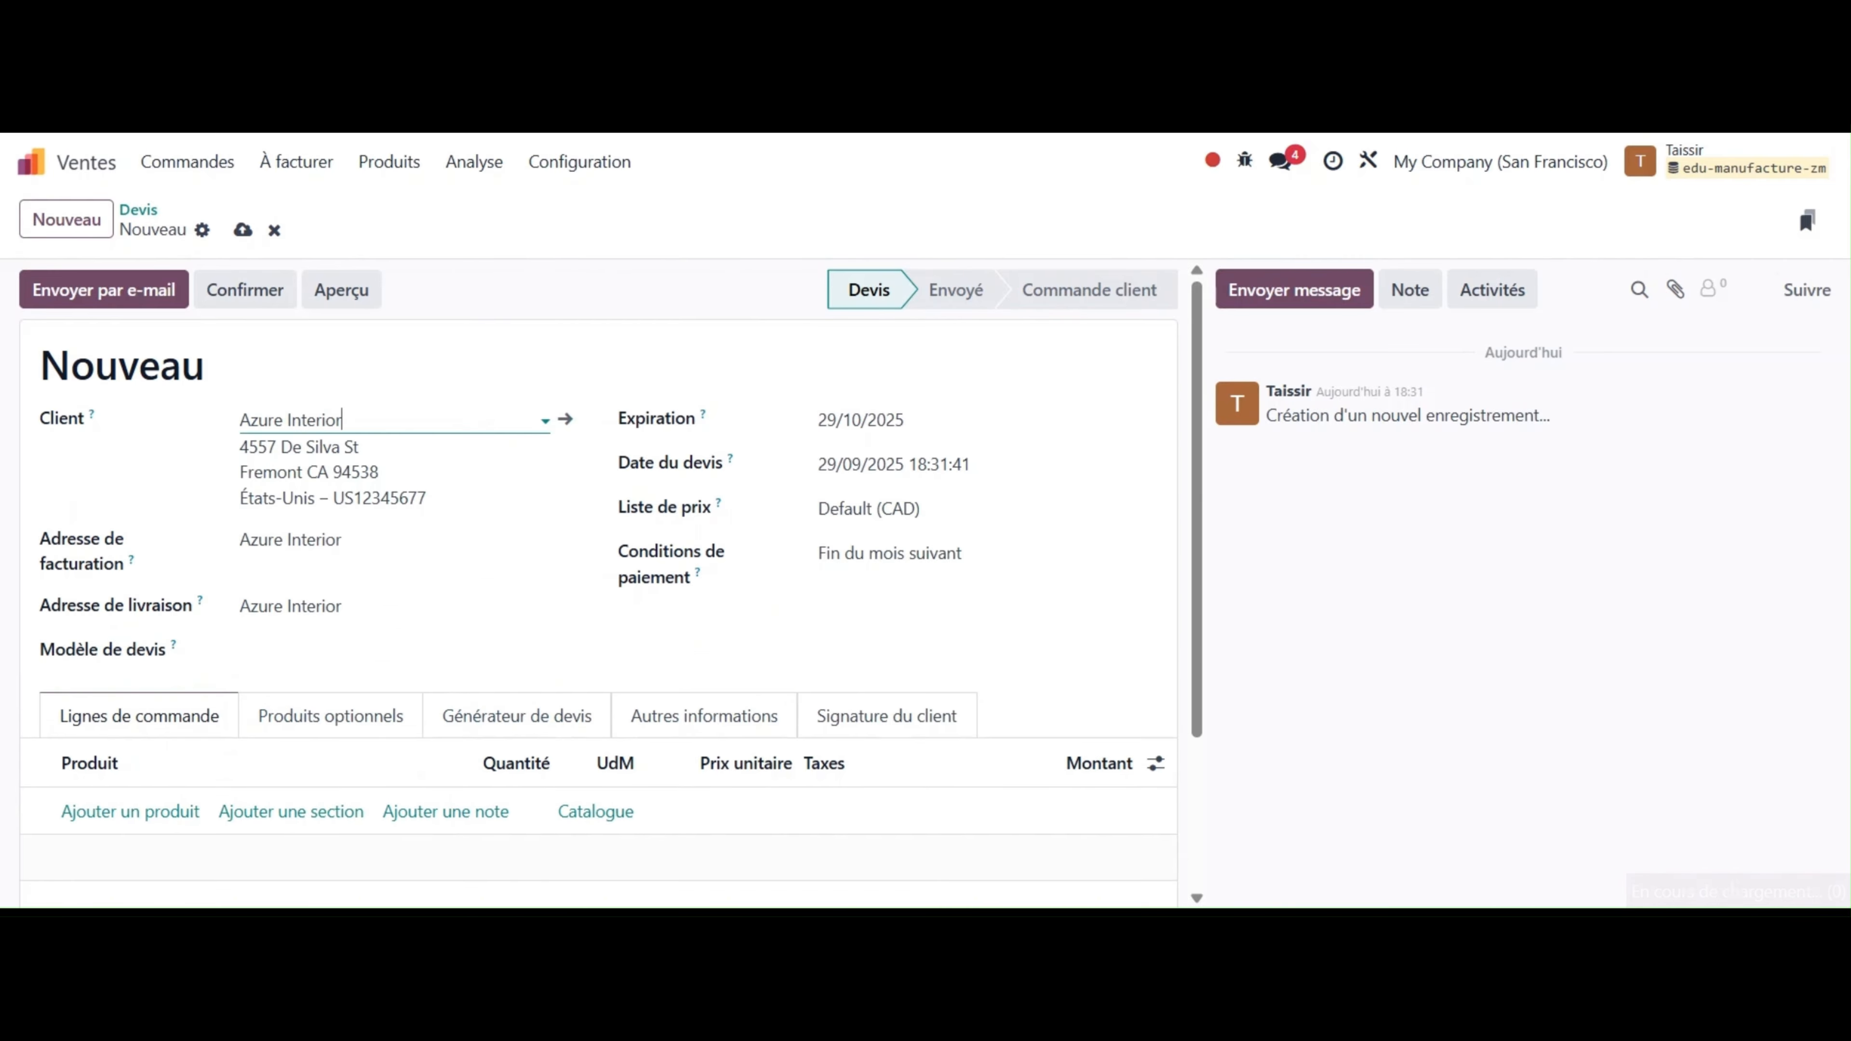
# Add one Chaise de bureau with Appui-tête Non and color Blanc to the quotation's order lines
pyautogui.click(146, 809)
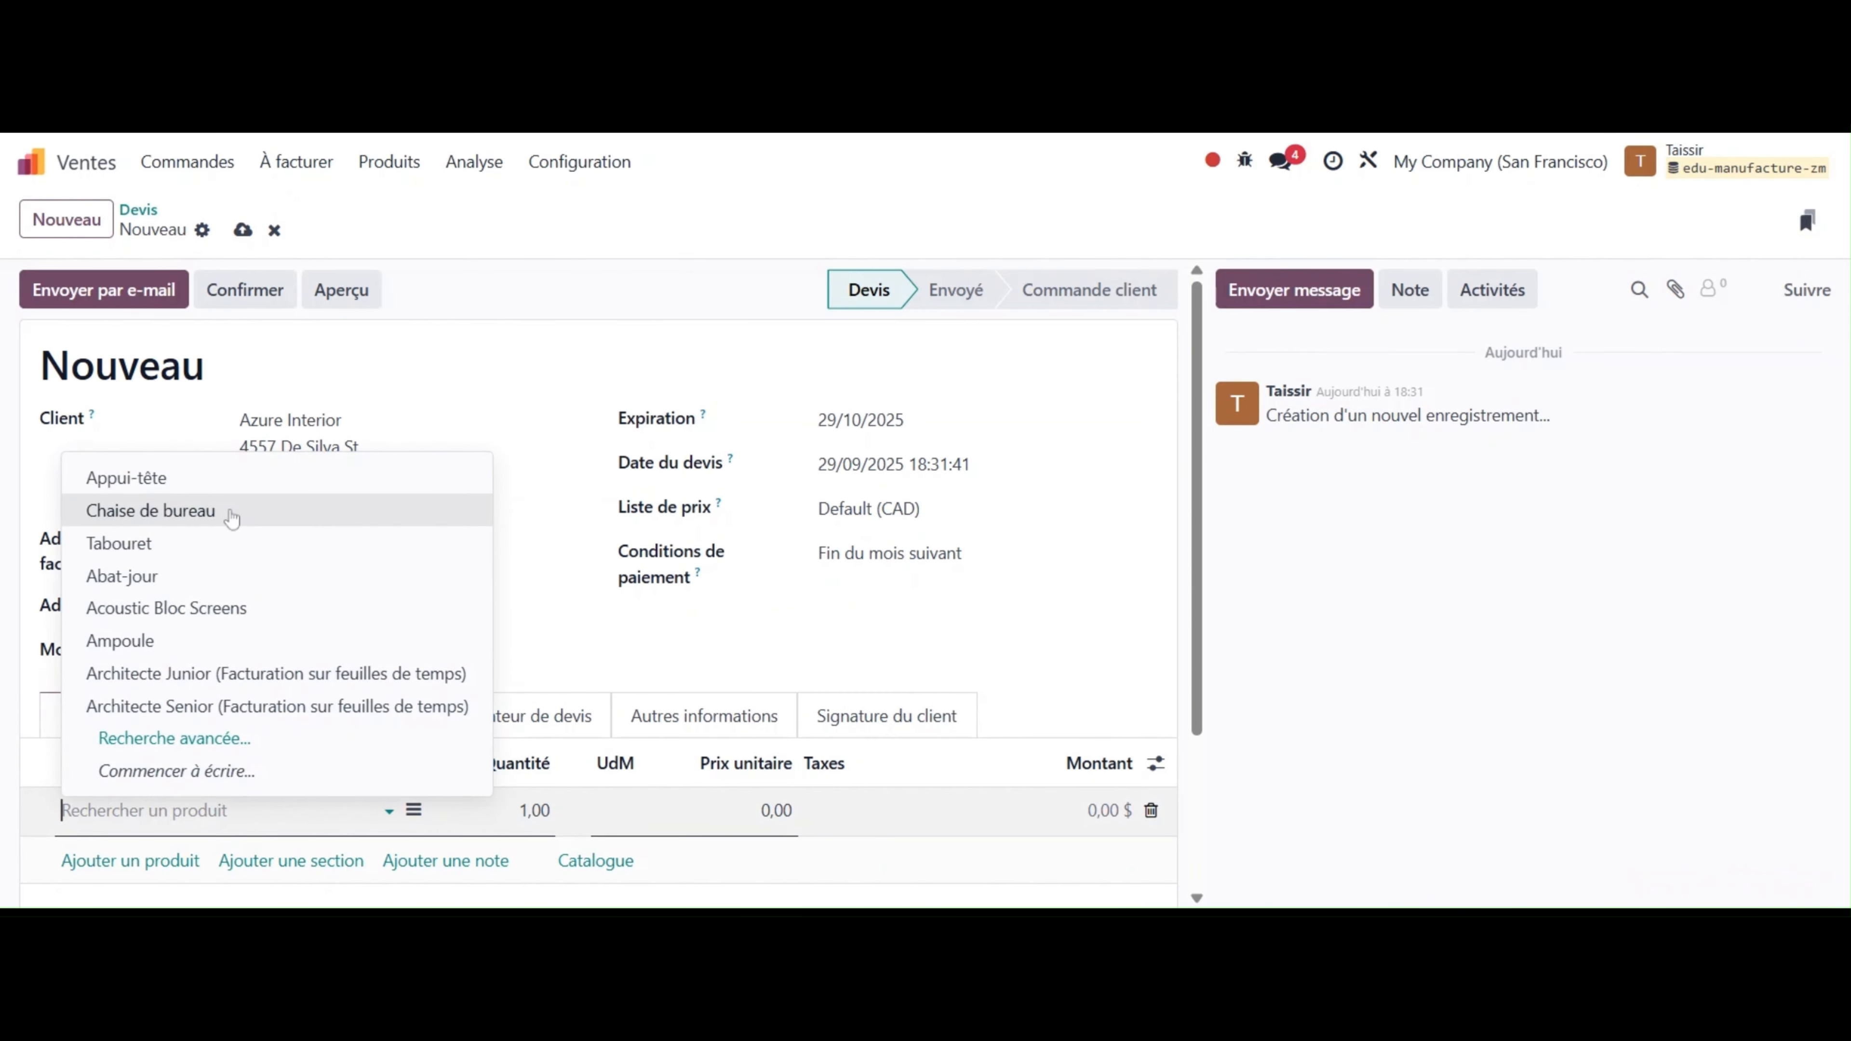
pyautogui.click(228, 515)
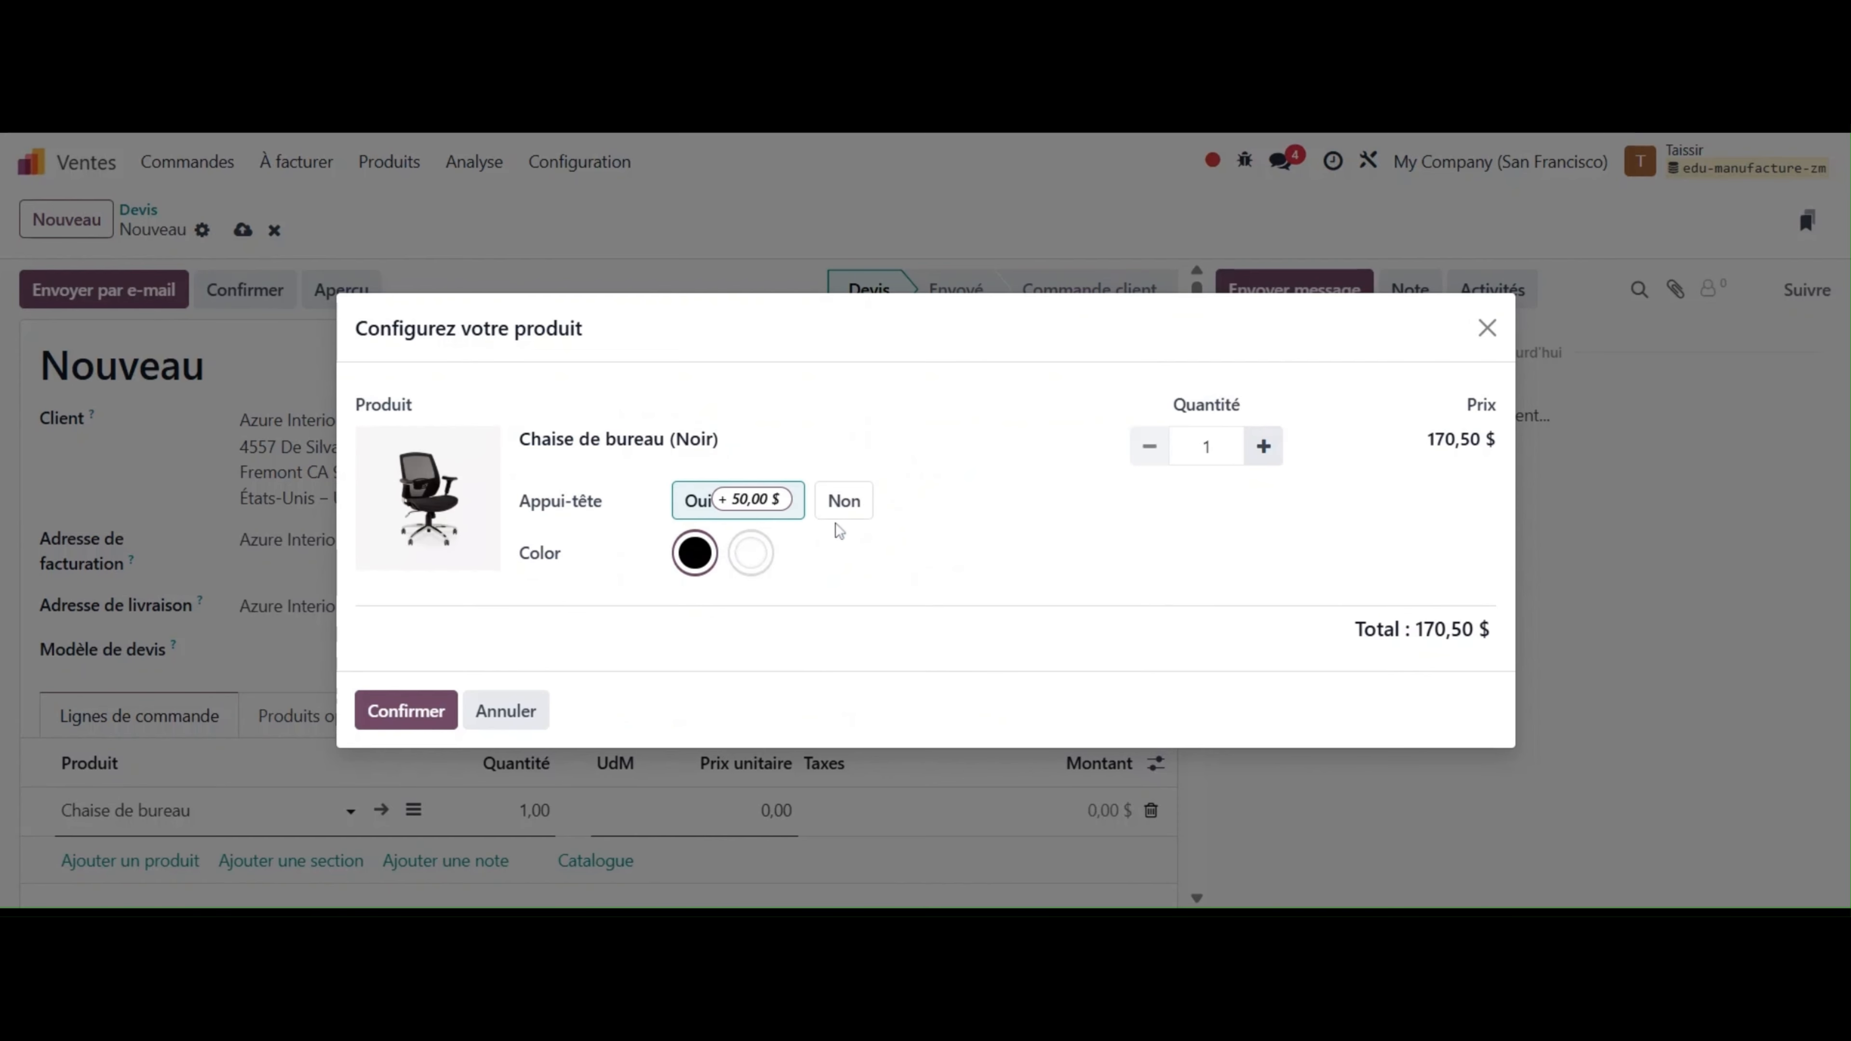
pyautogui.click(843, 501)
pyautogui.click(750, 552)
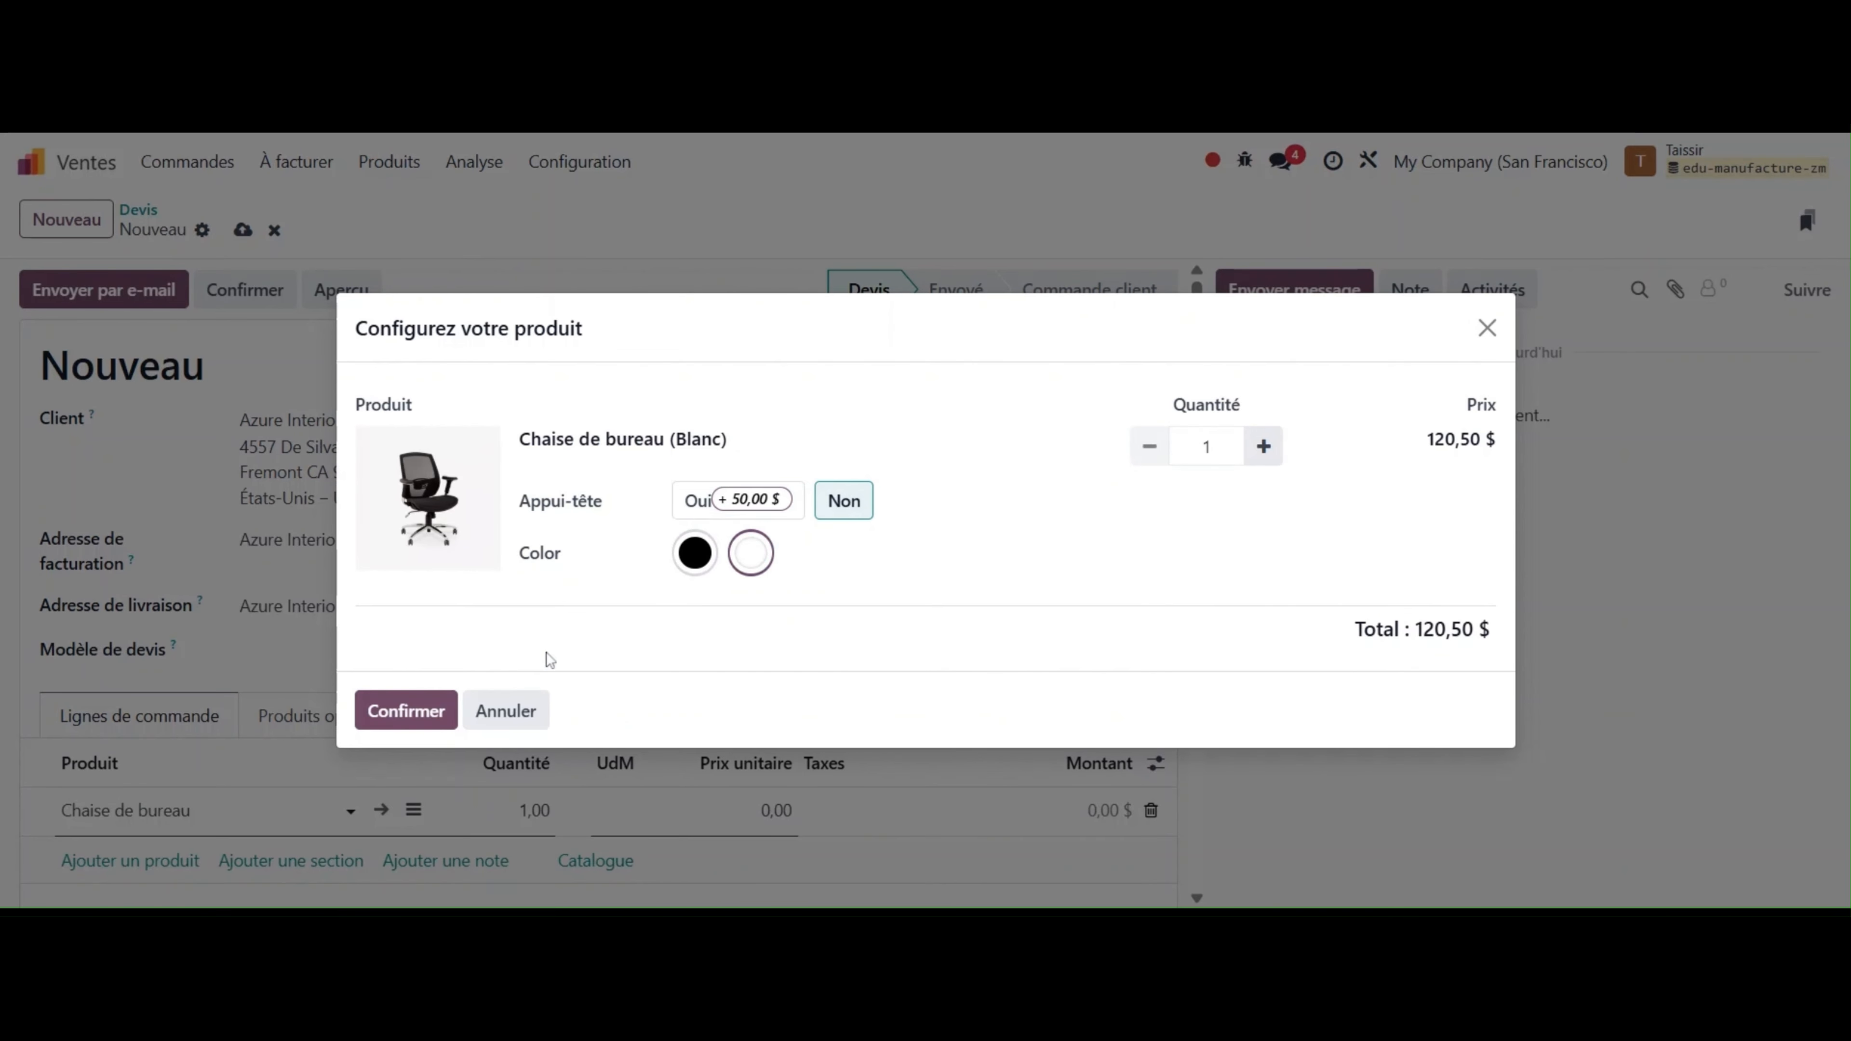
pyautogui.click(403, 711)
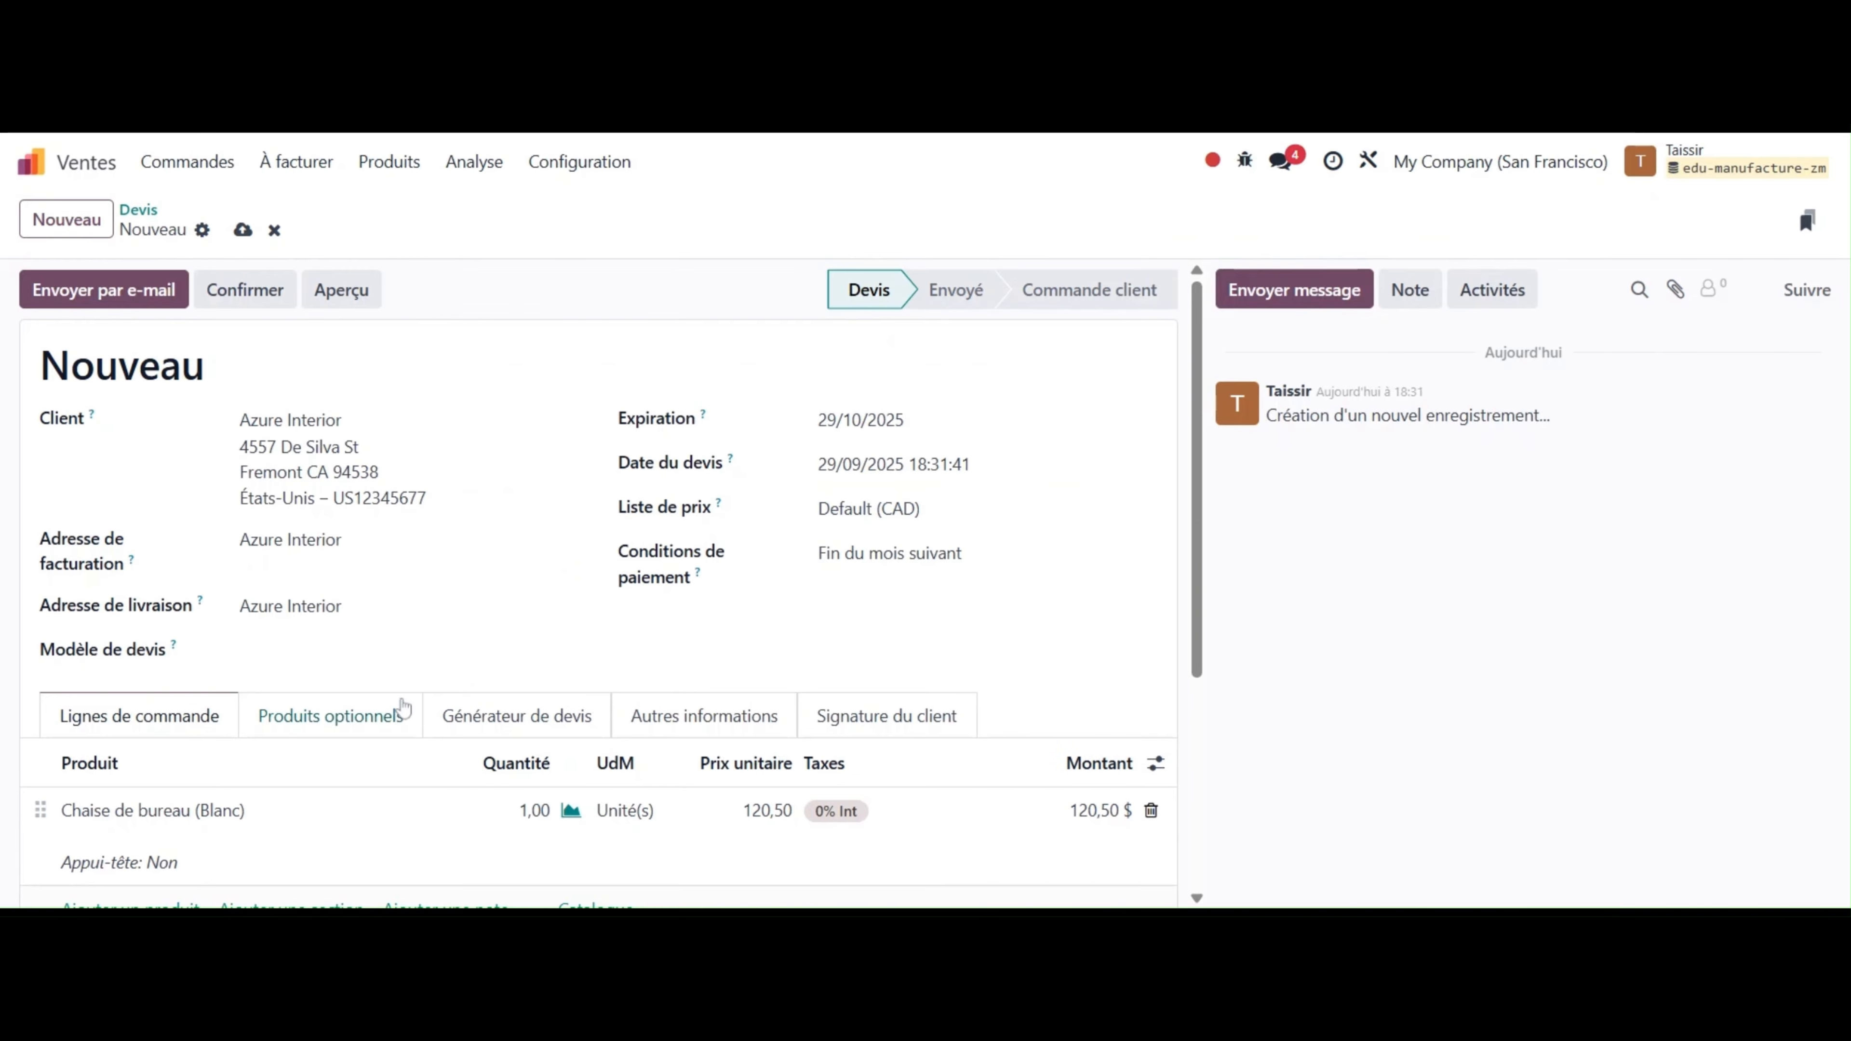
# Confirm the quotation as a sales order and open its linked manufacturing order to check the bill of materials and components
pyautogui.click(274, 288)
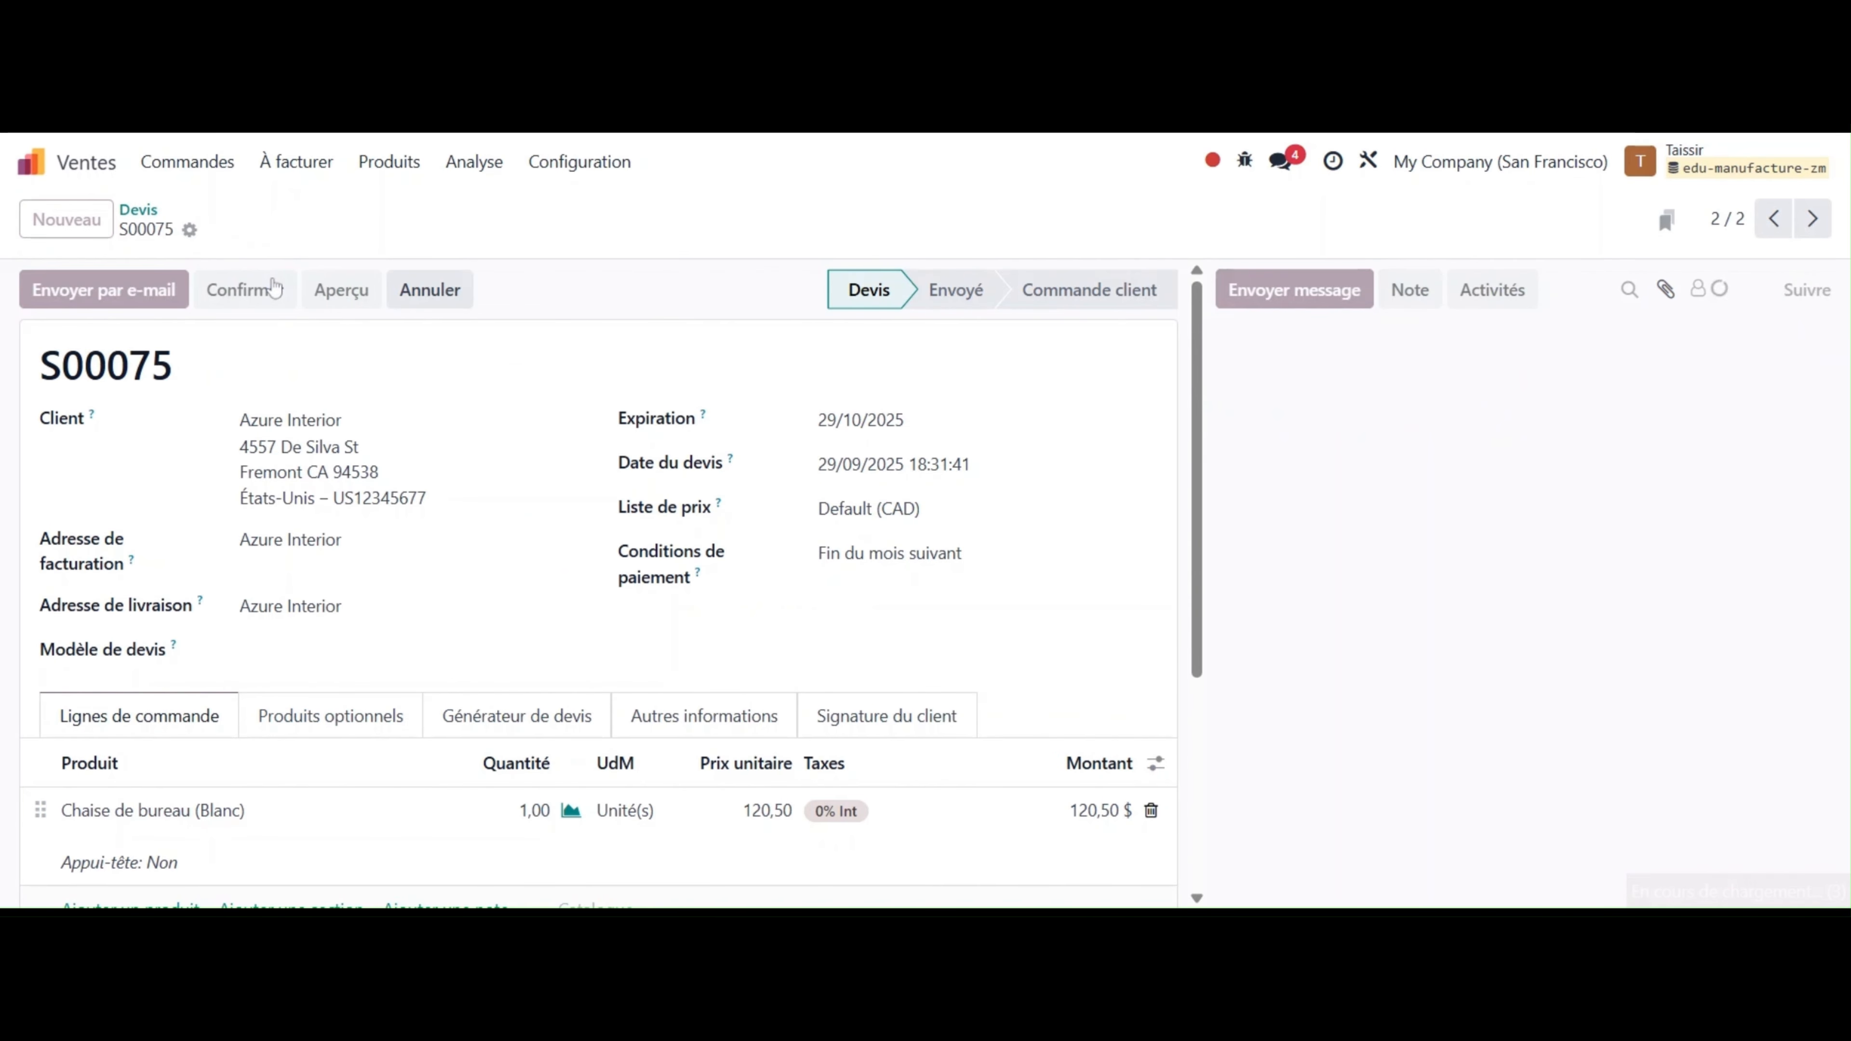
pyautogui.click(1000, 222)
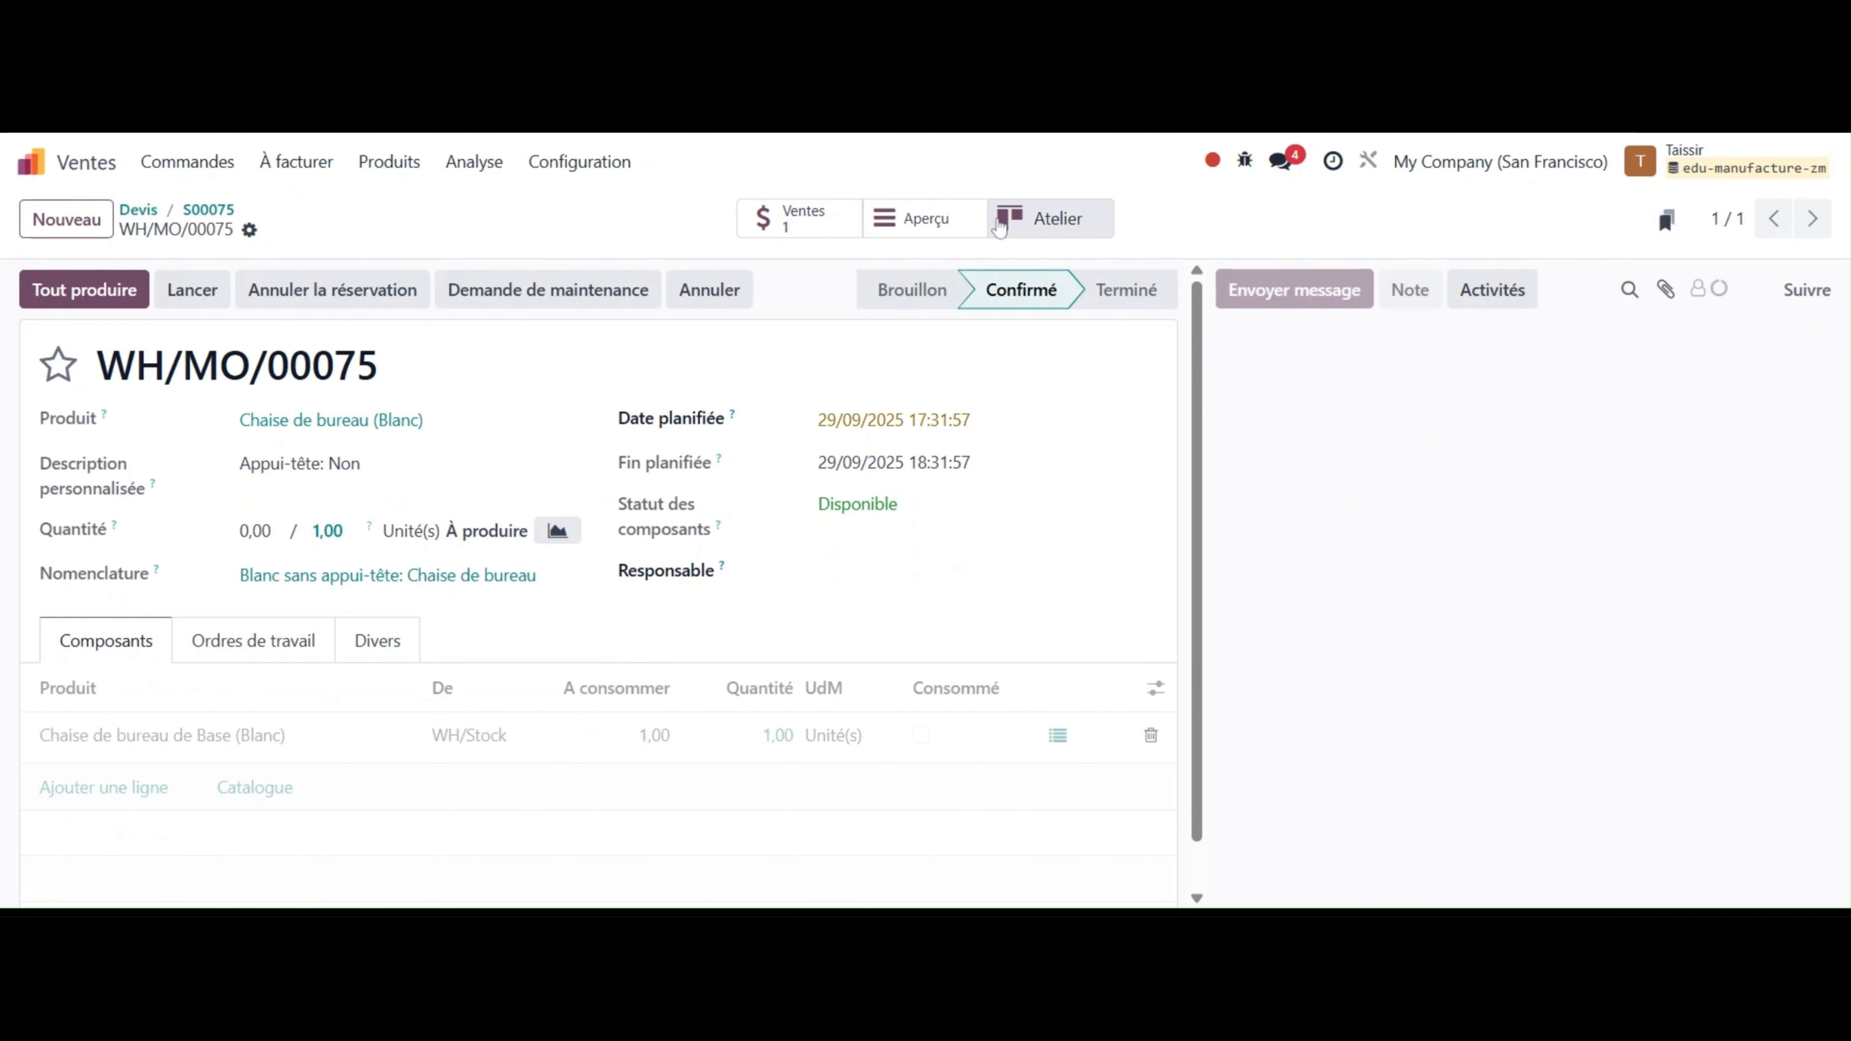